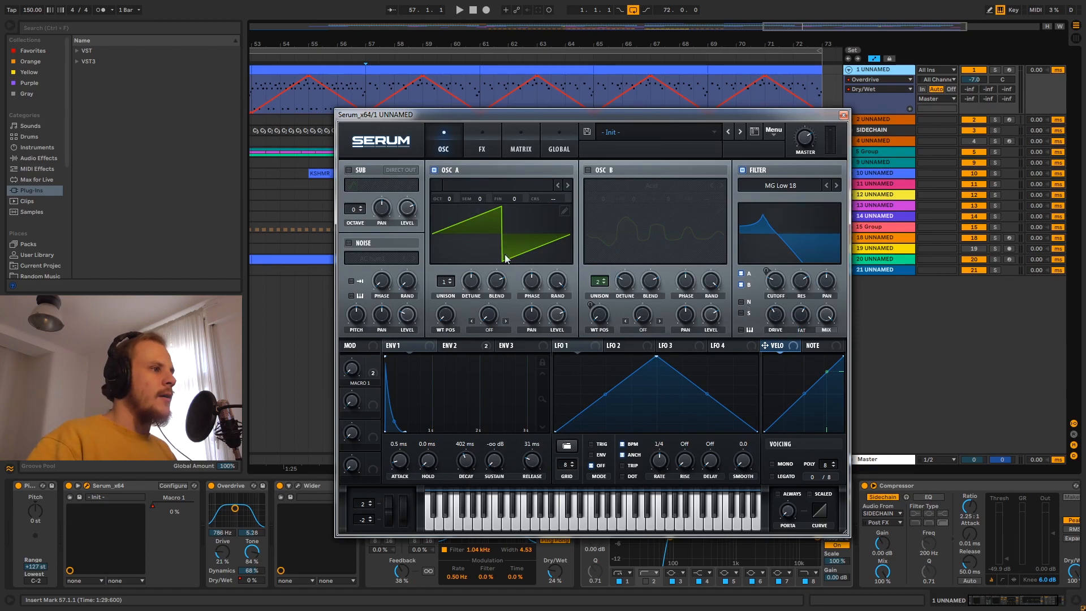
Step: Close track 1's Serum window and insert a new MIDI track directly below track 1
drag(694, 120, 671, 99)
click(821, 94)
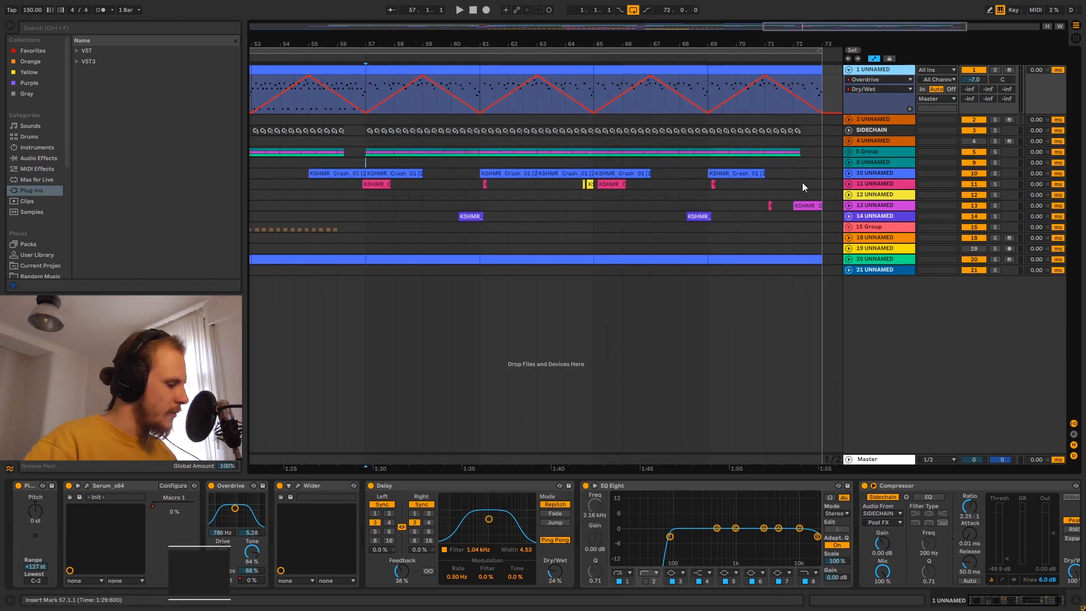
key(ctrl+shift+t)
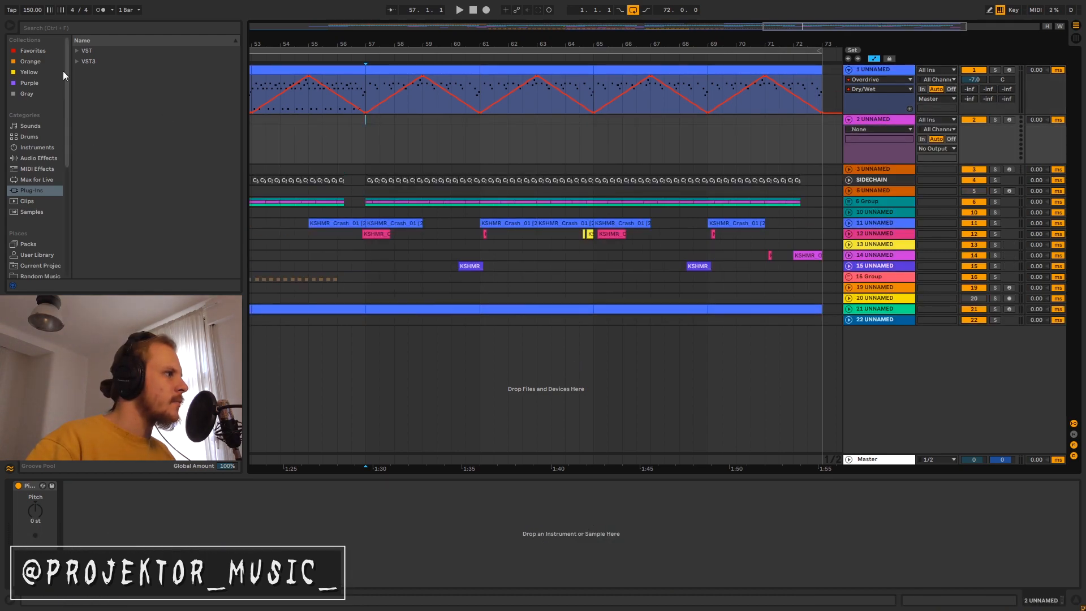
Step: Find Serum_x64 under the Xfer Records VST instruments and load it onto the new MIDI track 2
click(74, 50)
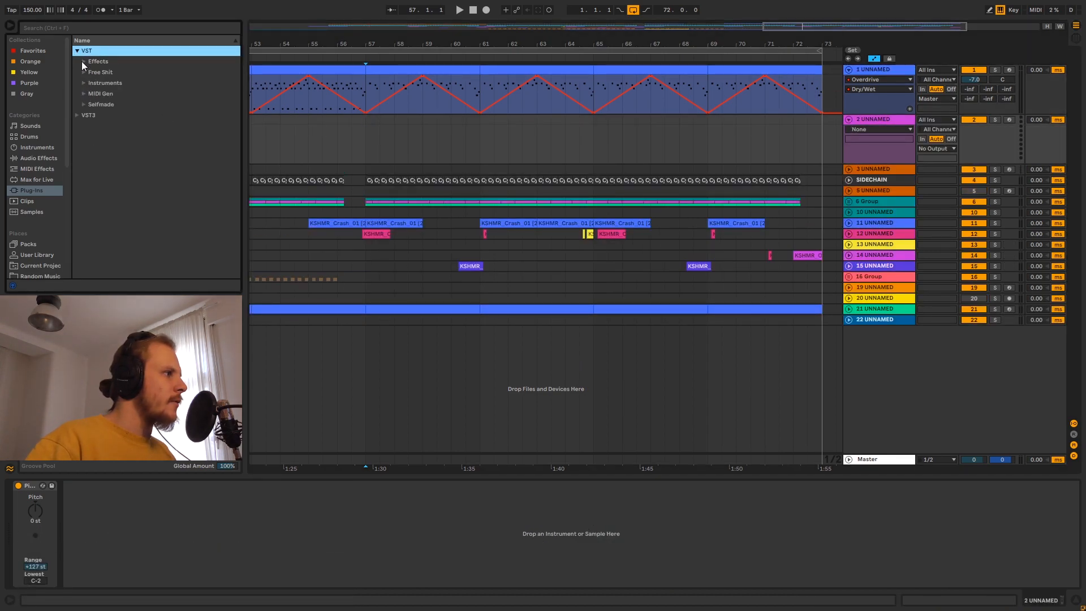
click(83, 61)
click(83, 62)
click(83, 104)
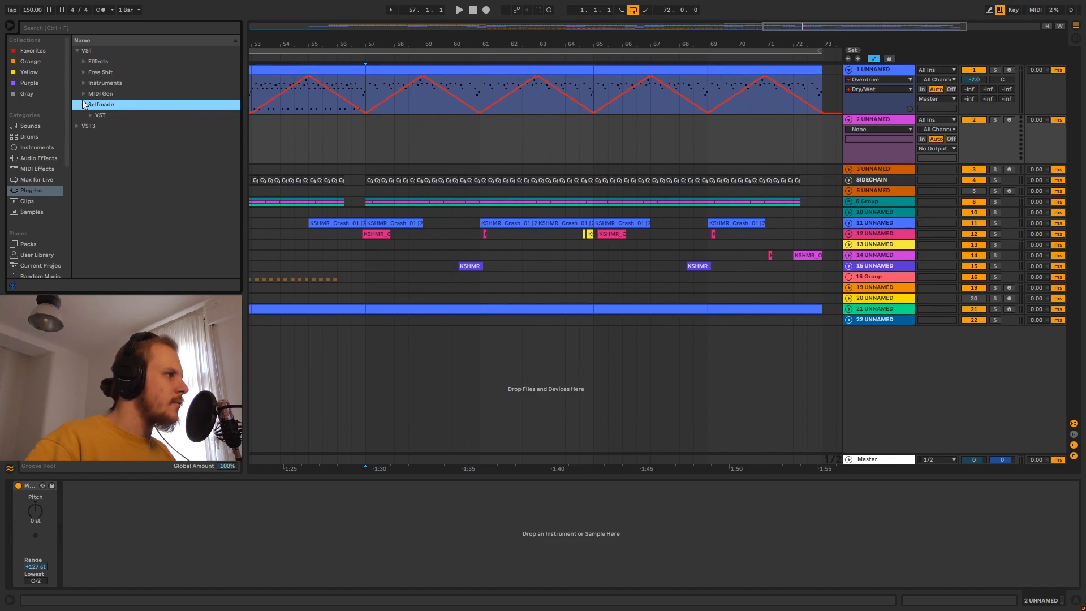
click(84, 82)
scroll(101, 233, down, 3)
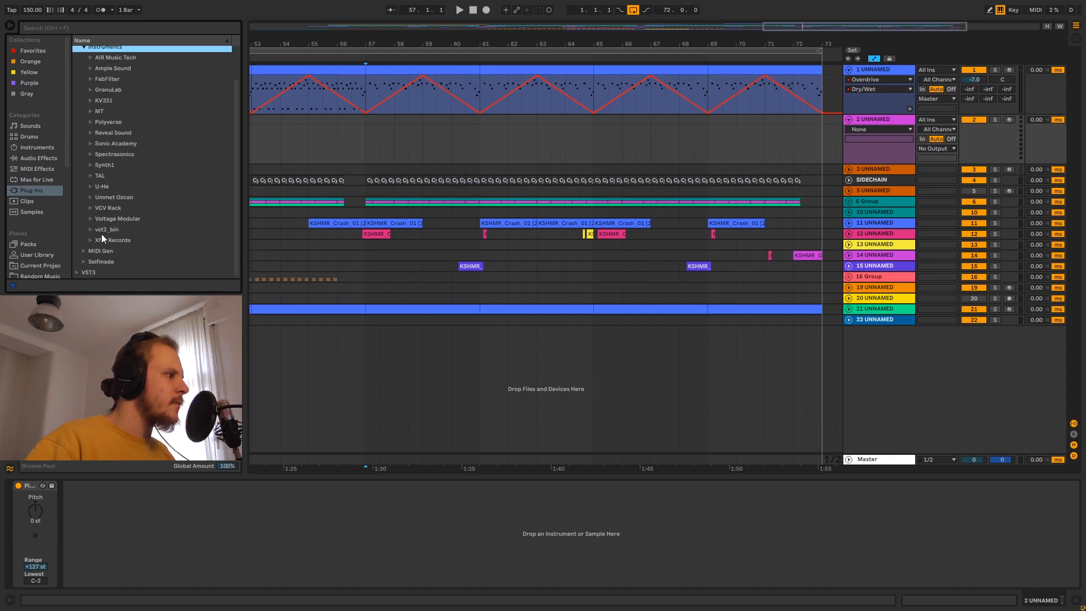
click(91, 240)
click(108, 251)
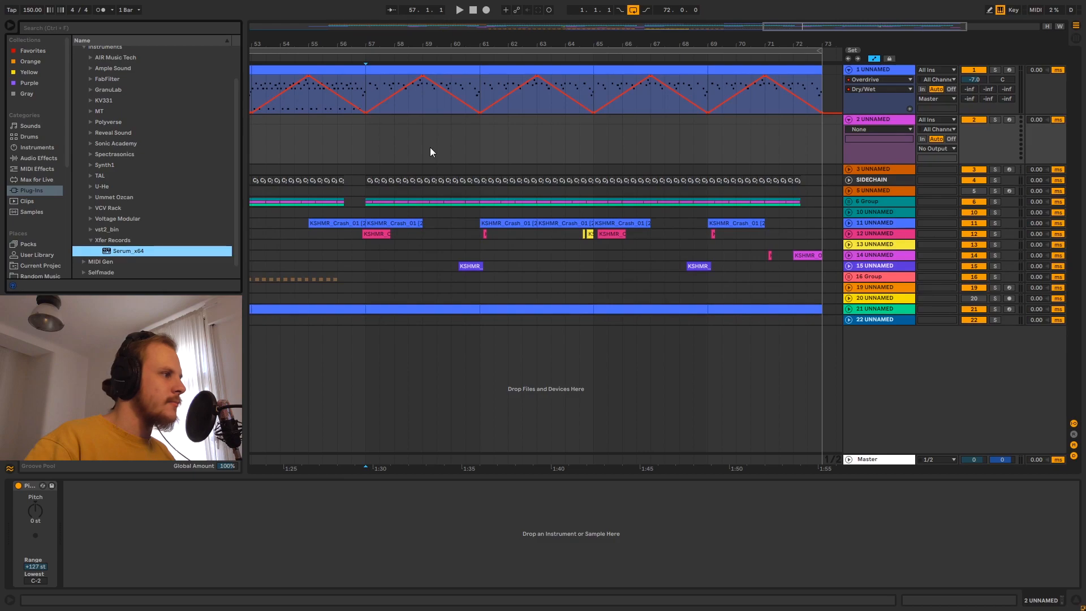
drag(410, 155, 439, 166)
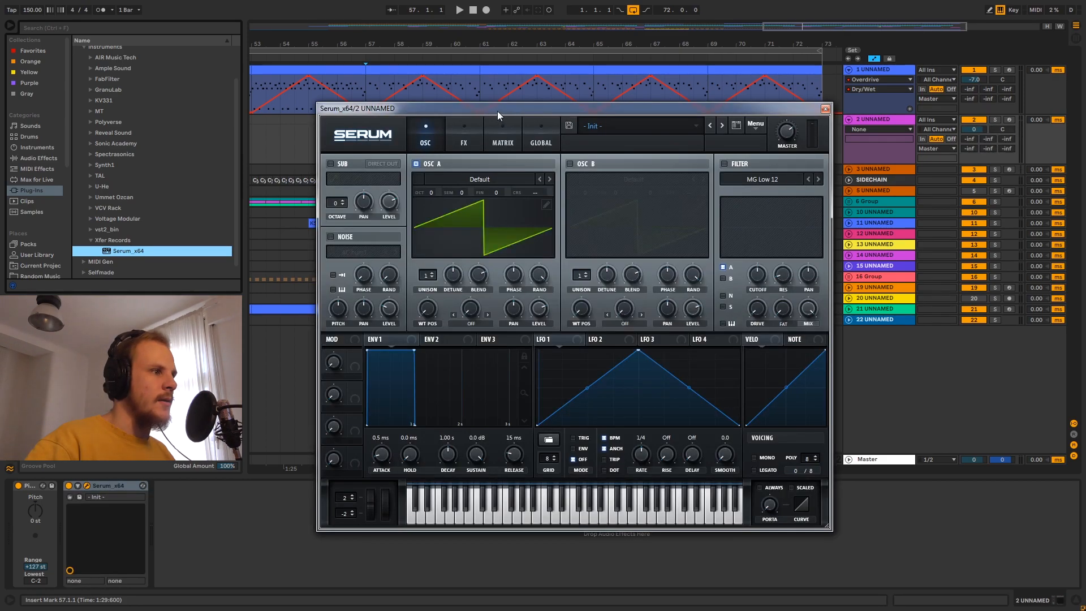
Step: Arm track 2 for recording, lower the computer keyboard octave to C1–D2 and play a test note
drag(497, 111, 497, 90)
click(1009, 120)
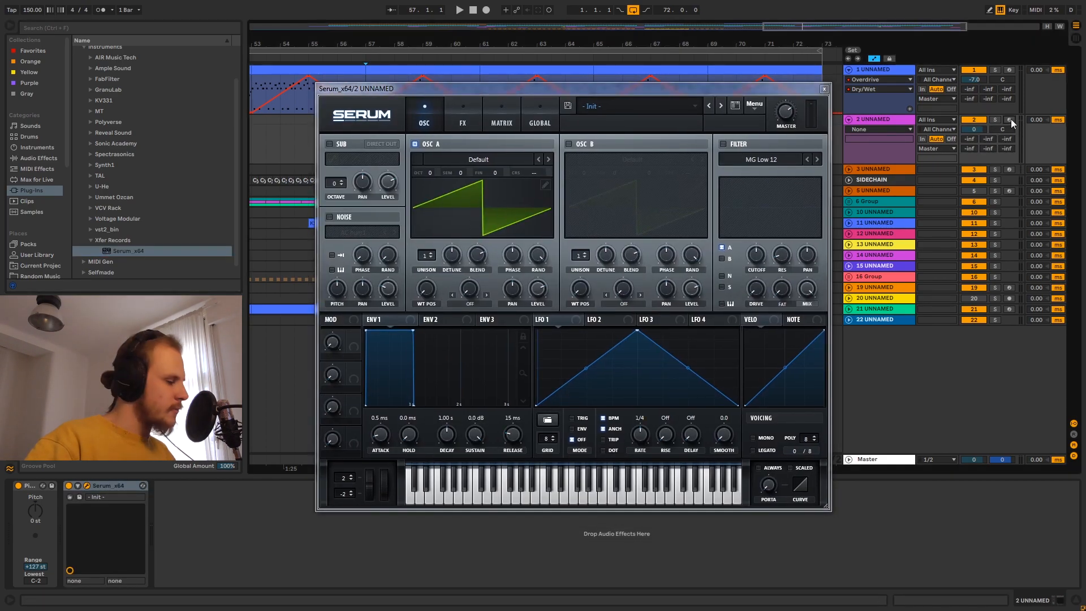
key(z)
key(f)
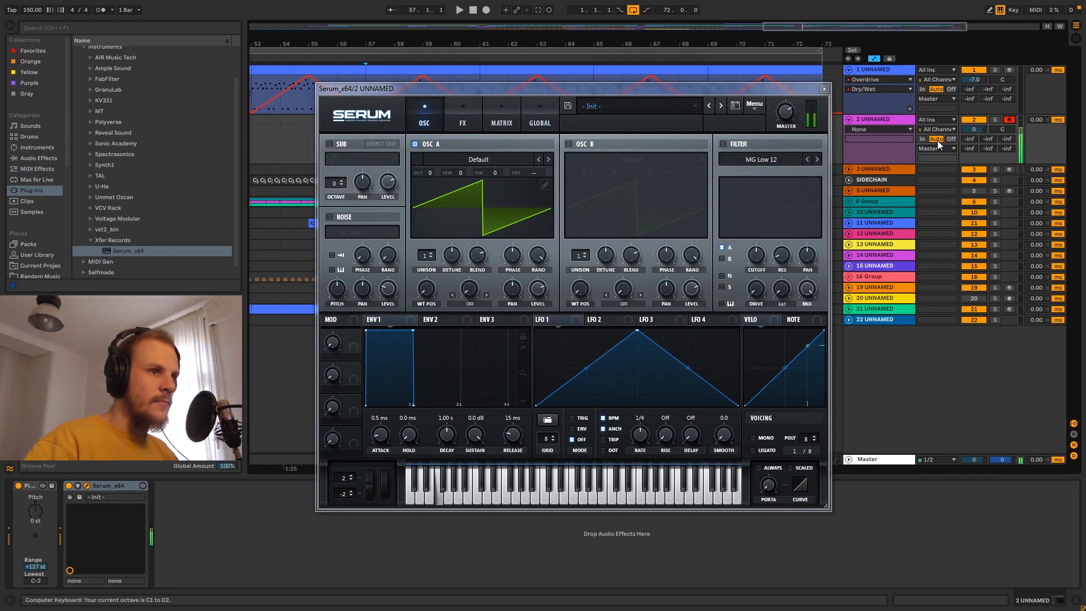
Step: Enable Serum's MG Low 12 filter, adjust its cutoff curve, and assign Macro 1 to modulate the cutoff
click(724, 144)
drag(787, 209, 793, 215)
mouse_move(757, 256)
mouse_down()
mouse_move(778, 207)
mouse_move(764, 258)
mouse_up()
key(f)
key(x)
drag(611, 290, 752, 254)
drag(747, 245, 747, 221)
click(825, 88)
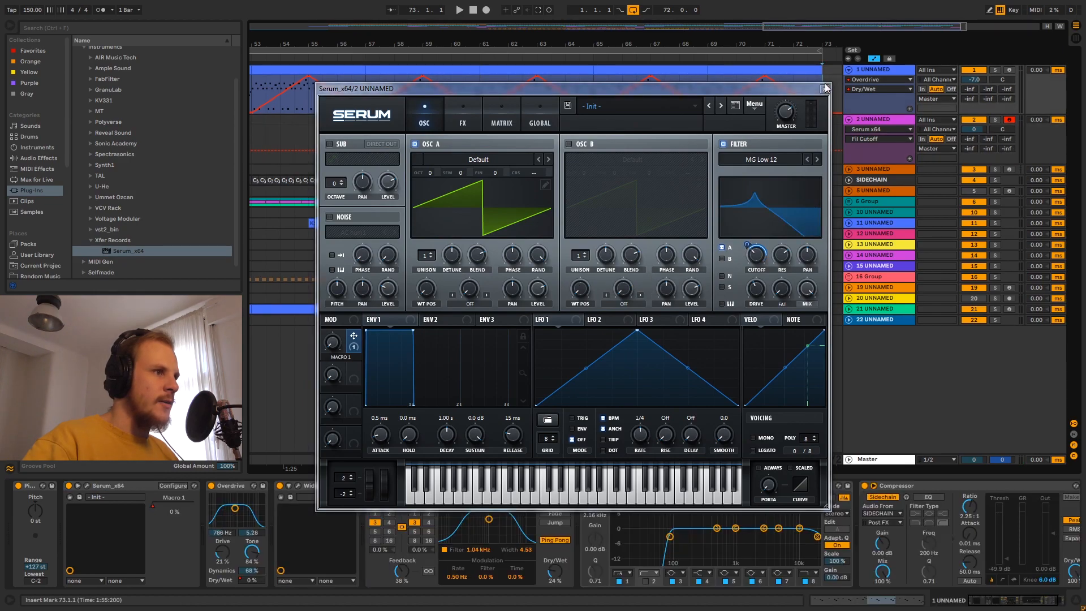
Step: Create a two-bar MIDI clip at bar 57 on track 2 and fill its whole length with one low note
drag(387, 132, 429, 120)
key(ctrl+shift+m)
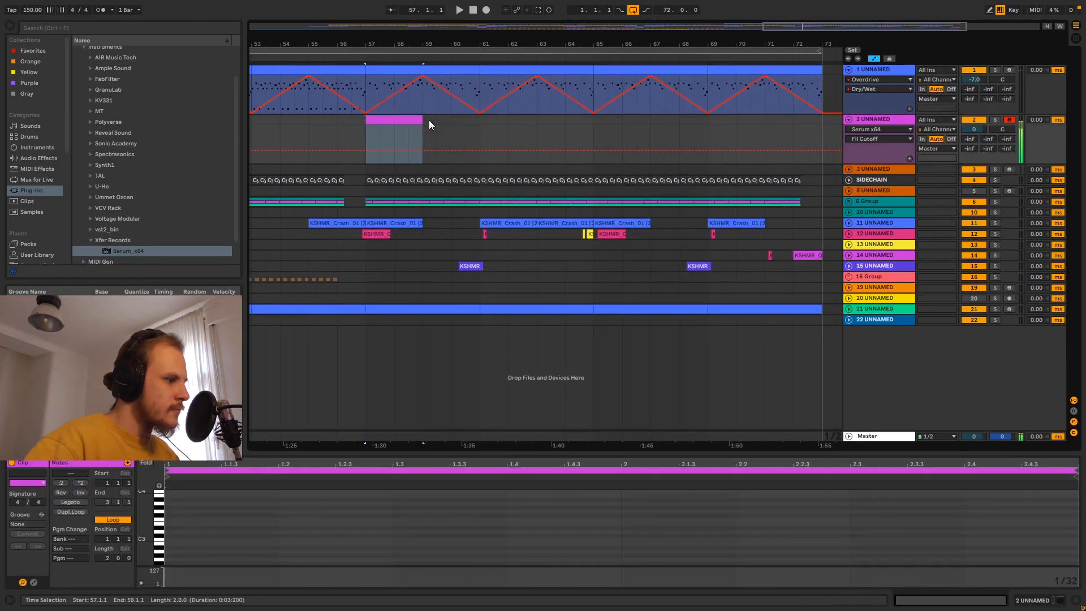
click(169, 537)
scroll(169, 536, down, 5)
double_click(167, 548)
drag(177, 548, 1080, 512)
Step: Automate Serum's Macro 1 on track 2 to fall from 100% at bar 57 to 0% at bar 59
click(891, 125)
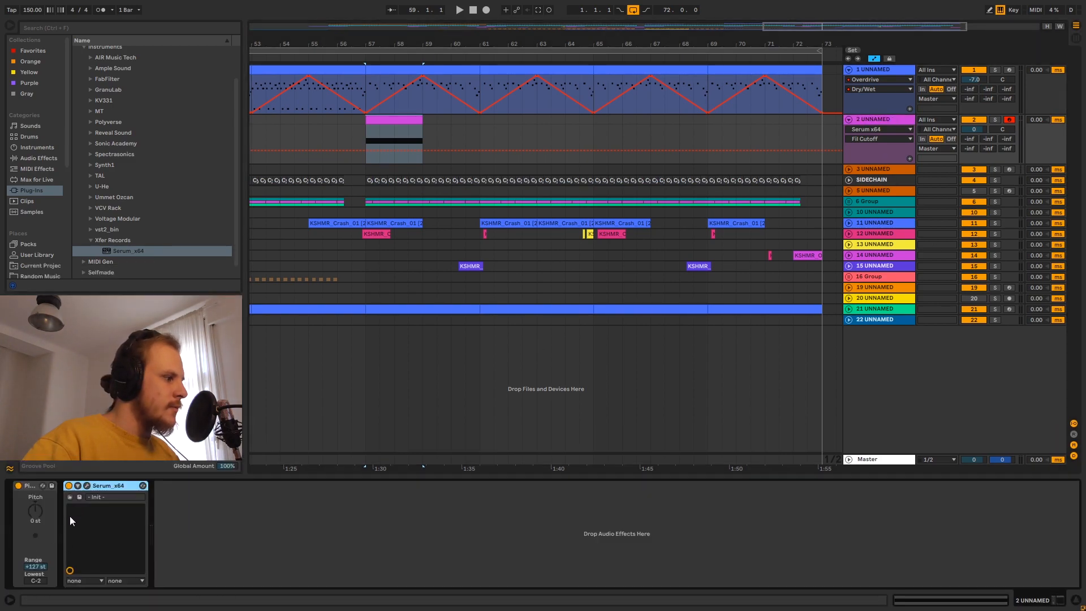
click(87, 486)
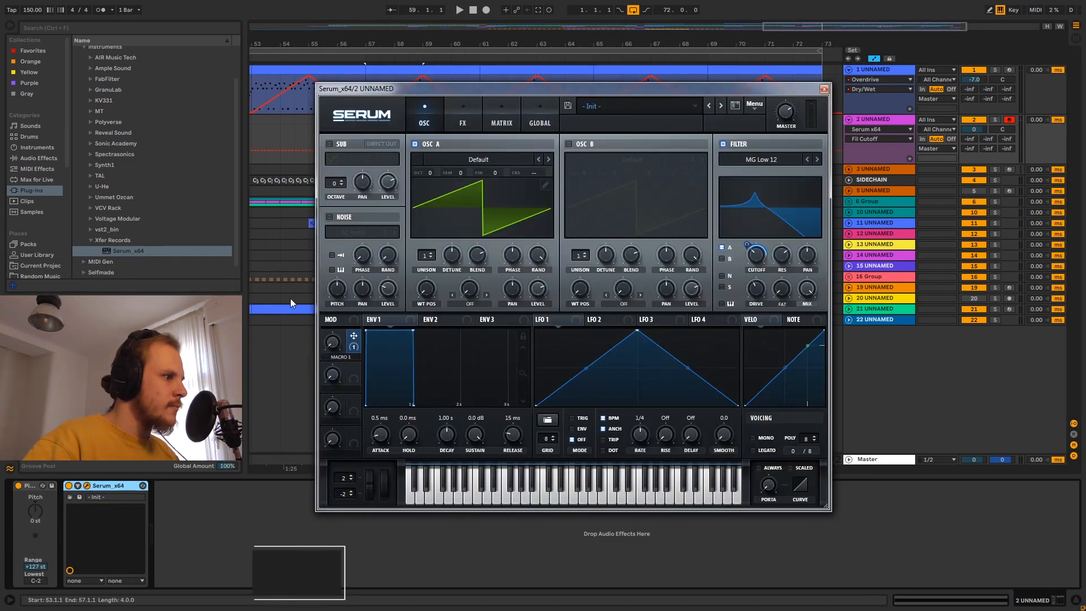
click(337, 341)
click(825, 89)
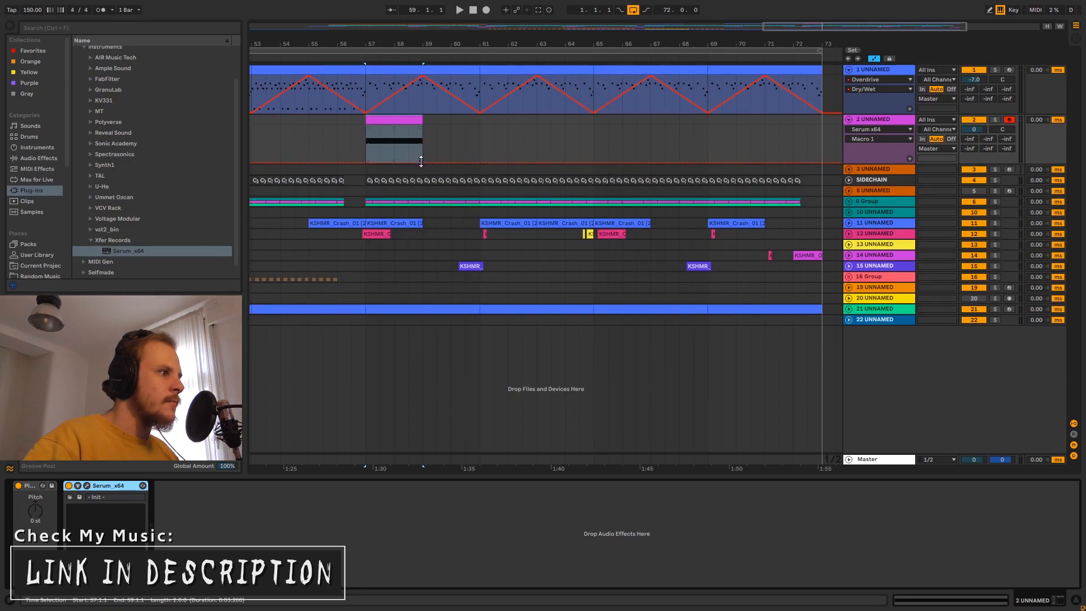
click(441, 136)
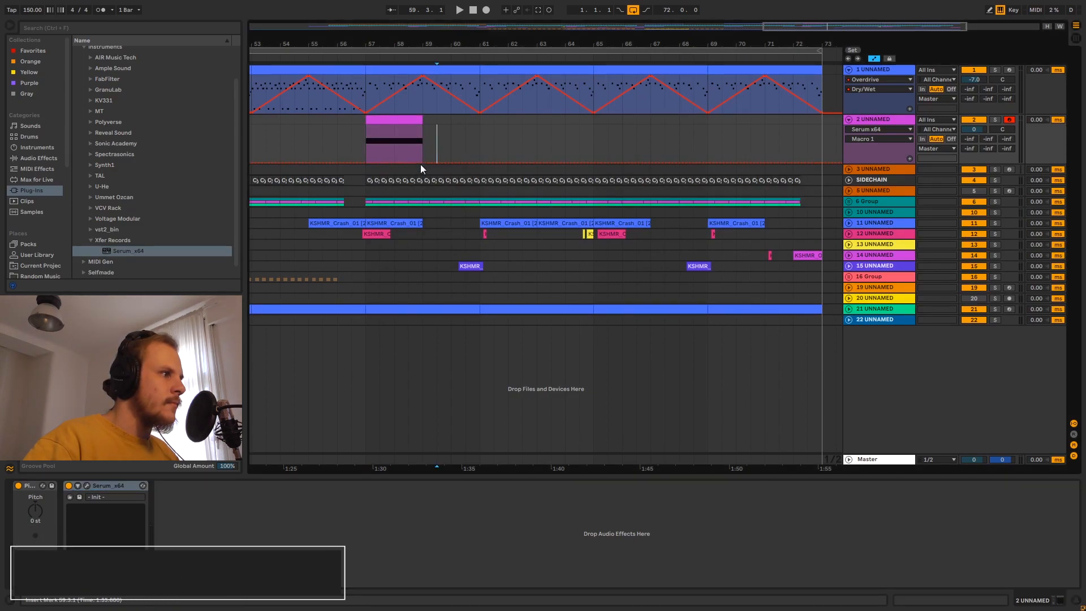
click(422, 163)
drag(366, 162, 366, 125)
Step: Solo track 2 and play the automated clip from bar 57
click(361, 141)
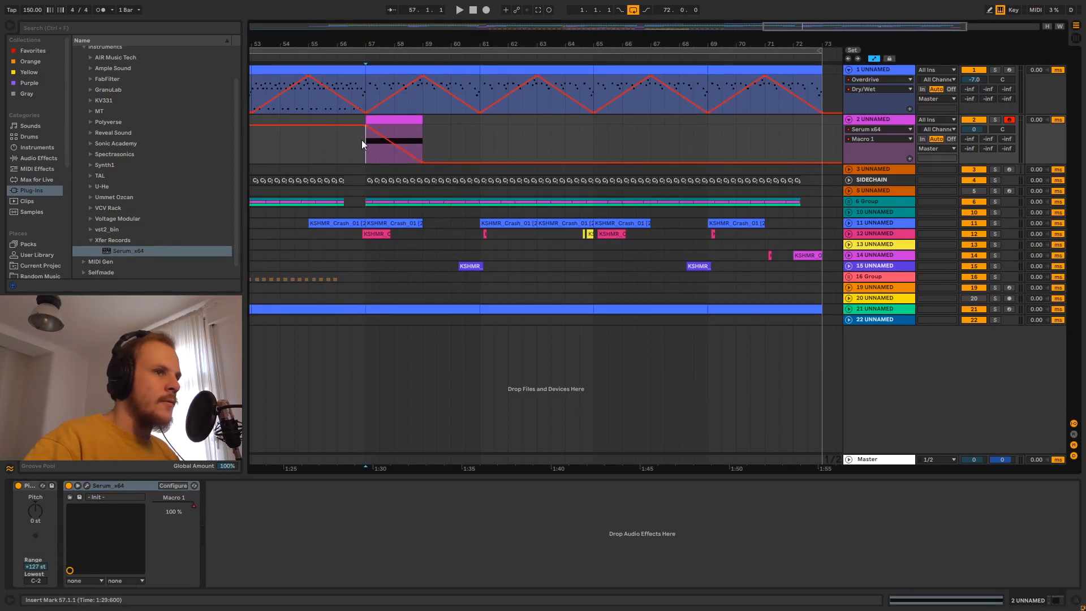
click(996, 119)
key(space)
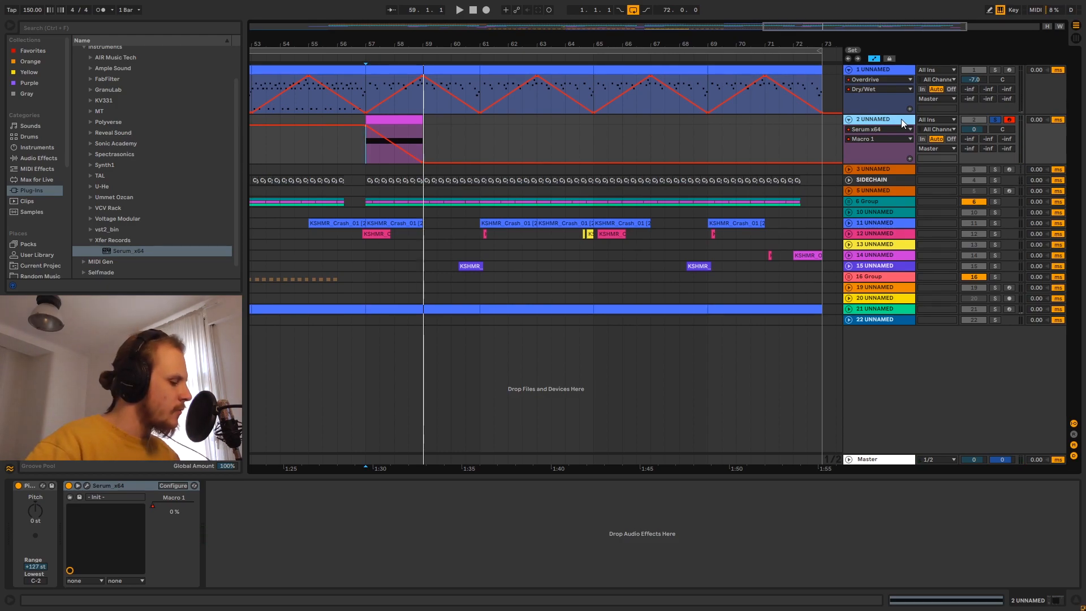
Step: Insert an audio track below track 2, set its audio input to 2 UNNAMED and arm it
click(861, 168)
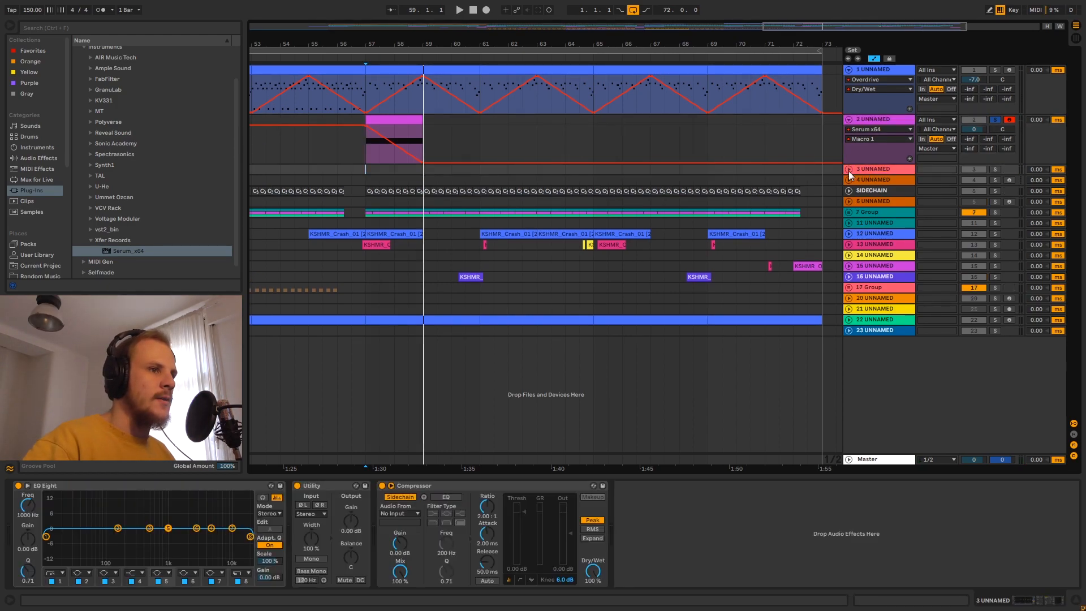
click(848, 169)
click(944, 170)
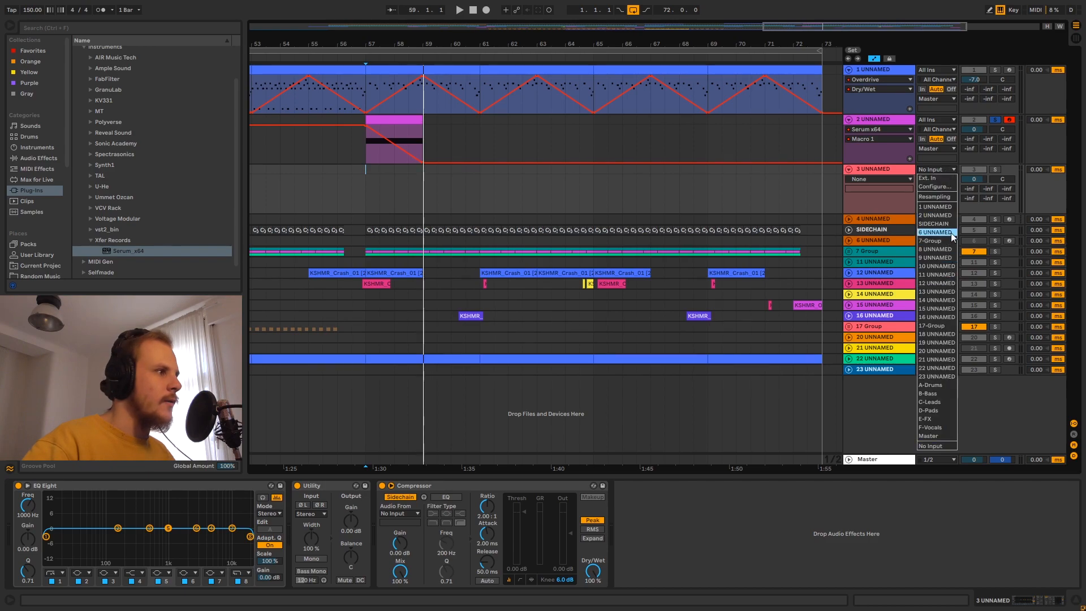
click(951, 215)
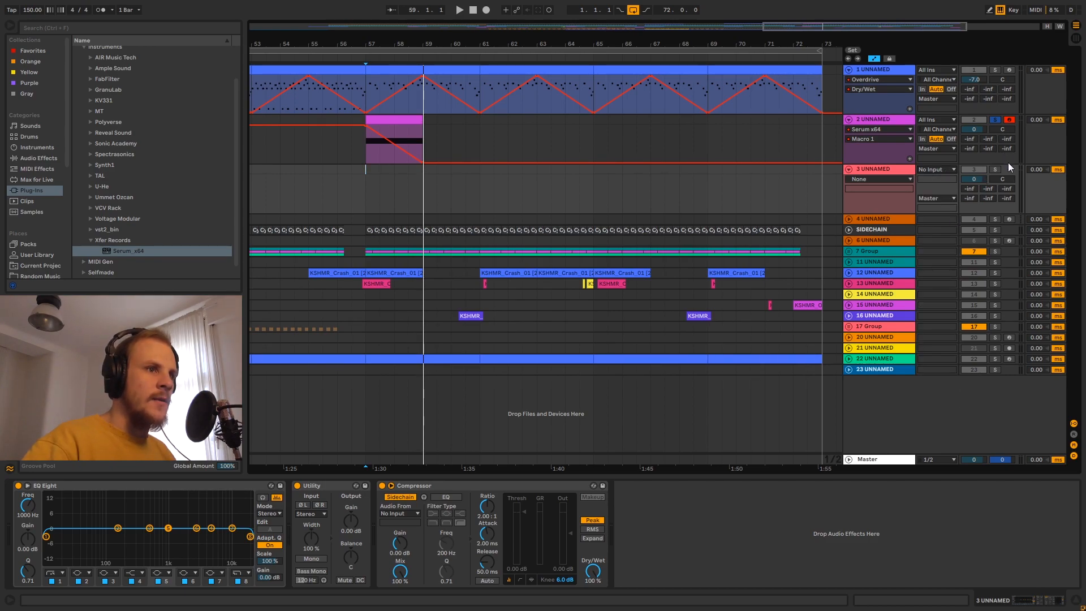
click(1009, 169)
Step: Record track 2's output onto audio track 3 from bar 57 until just past the clip's end
click(361, 167)
click(487, 10)
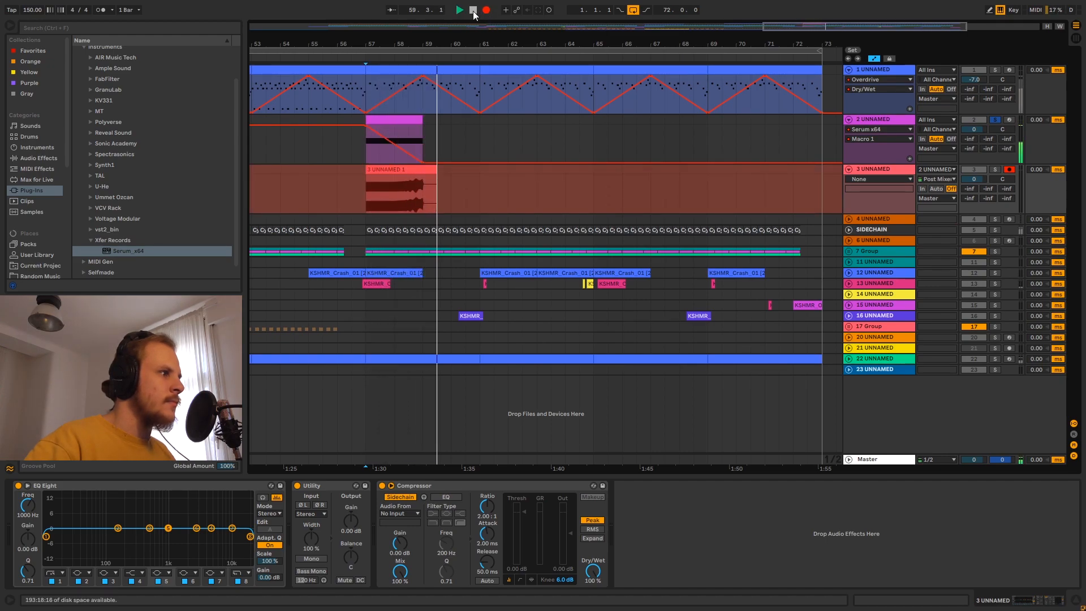
click(474, 12)
Step: Examine the recorded waveform on track 3, from single saw cycles at bar 57 to its shape over the whole clip
drag(365, 47, 374, 90)
drag(378, 39, 370, 192)
drag(388, 43, 389, 164)
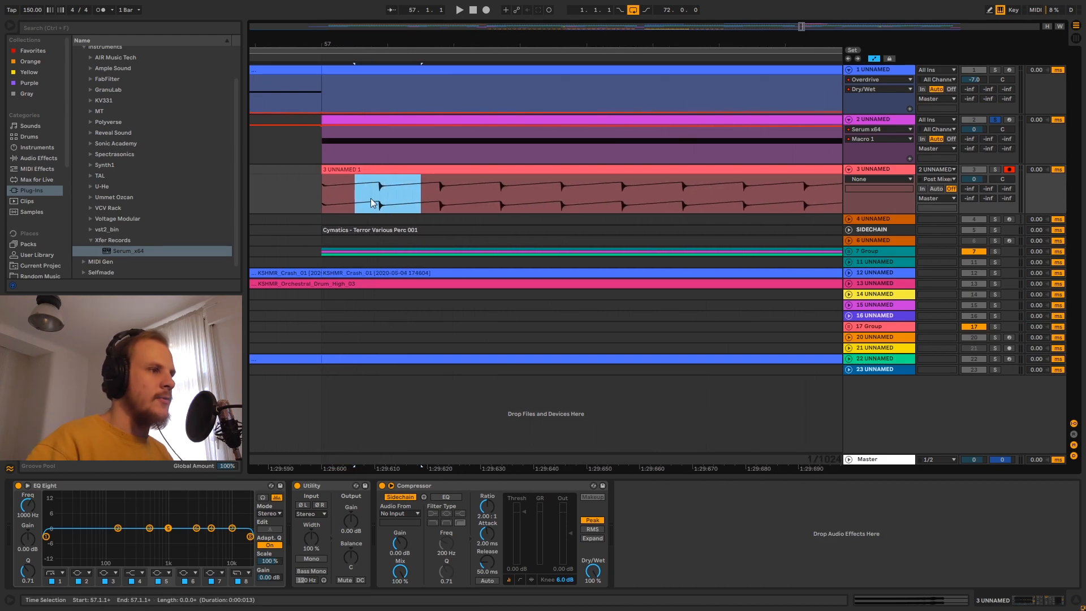
drag(382, 44, 395, 213)
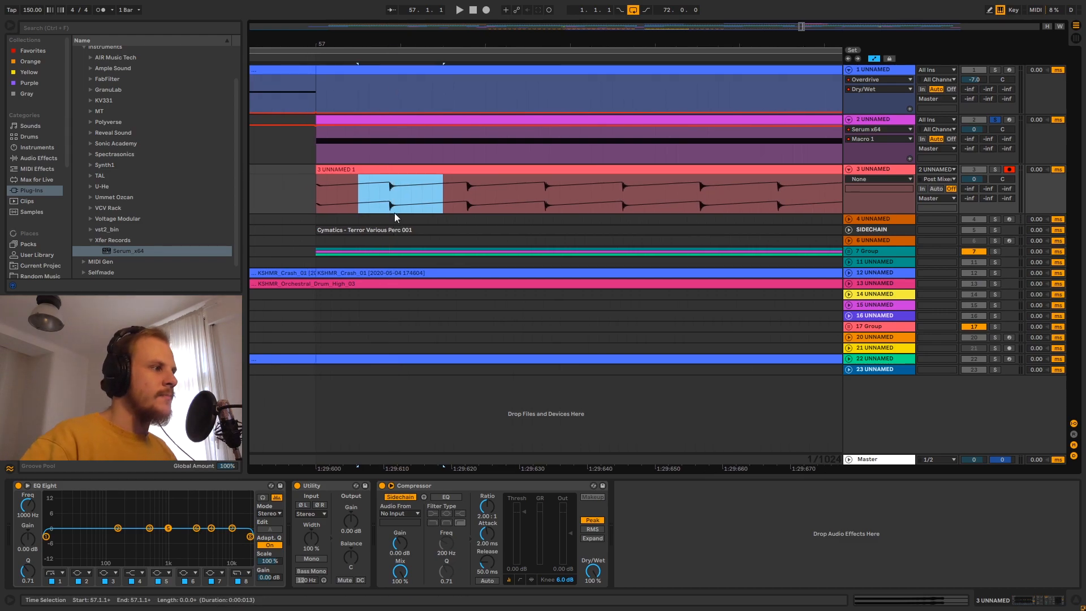
drag(386, 44, 386, 34)
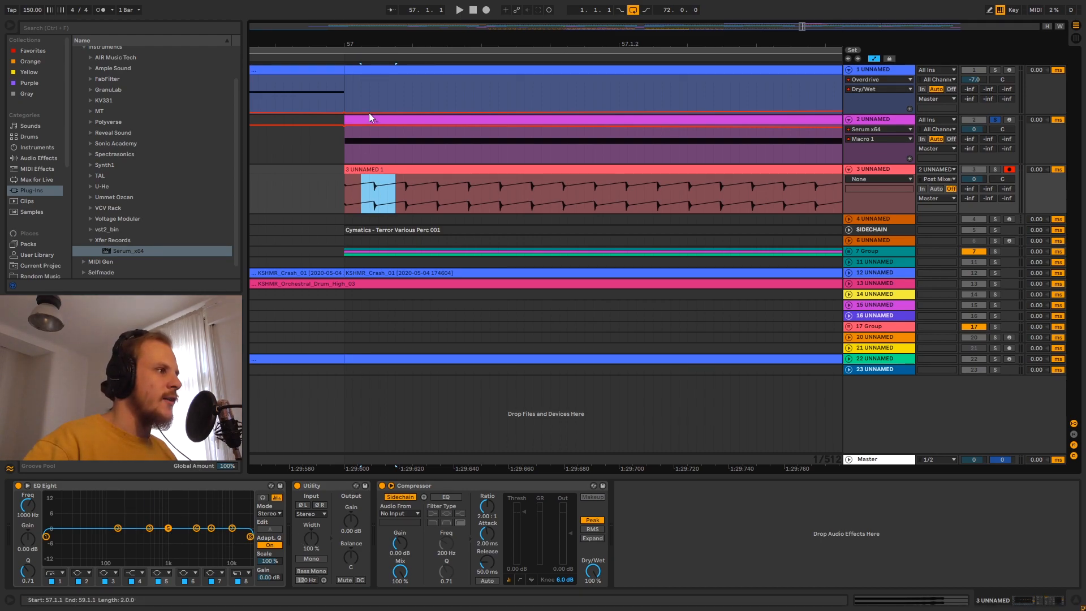
drag(410, 44, 409, 3)
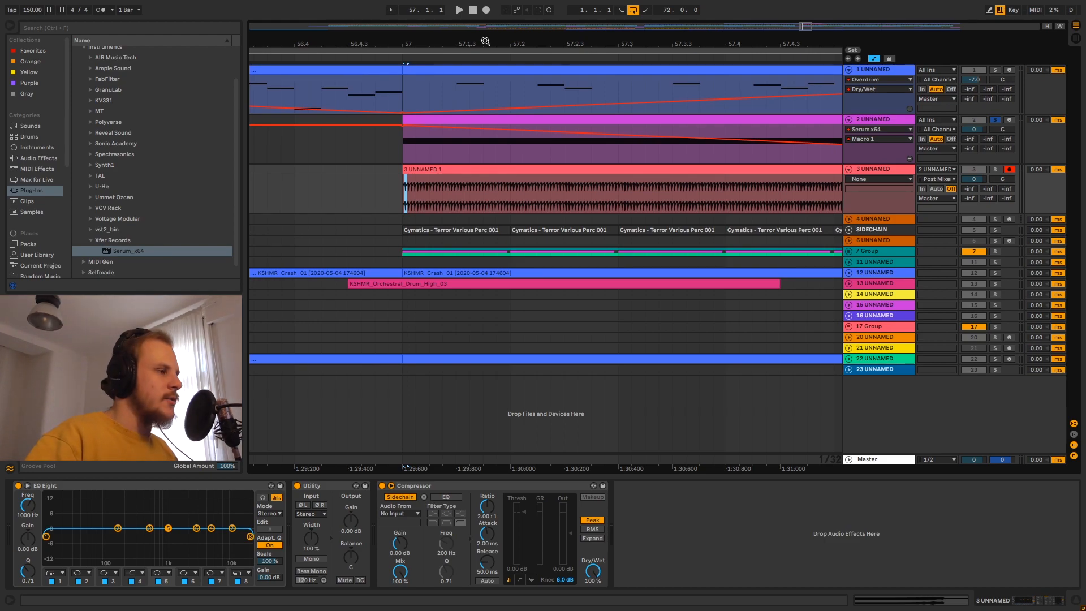
drag(486, 41, 402, 14)
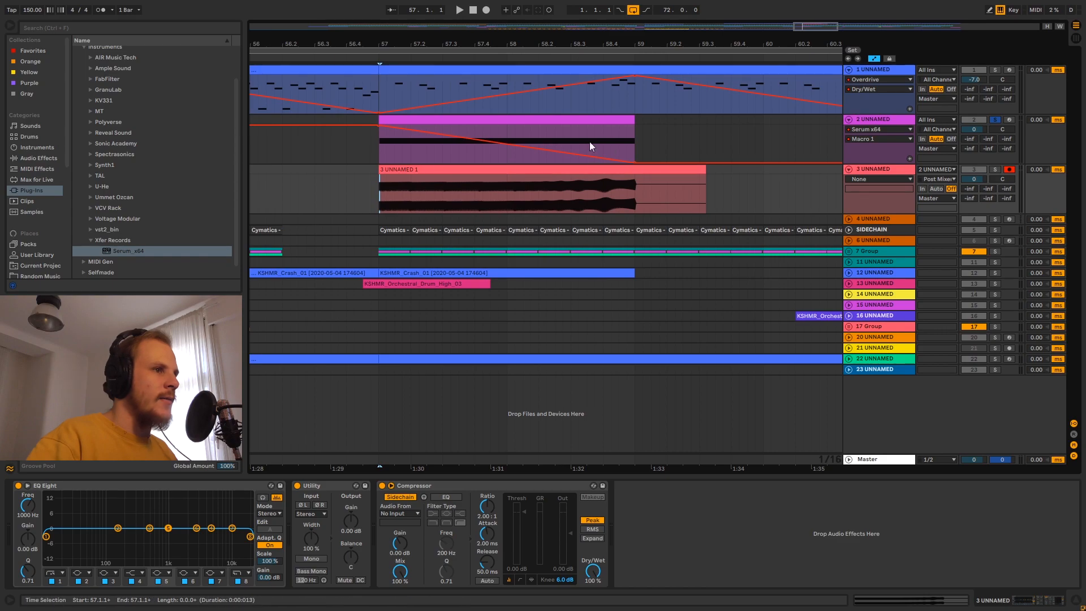
Step: Solo track 1 instead of track 2 and play it from bar 57
click(887, 122)
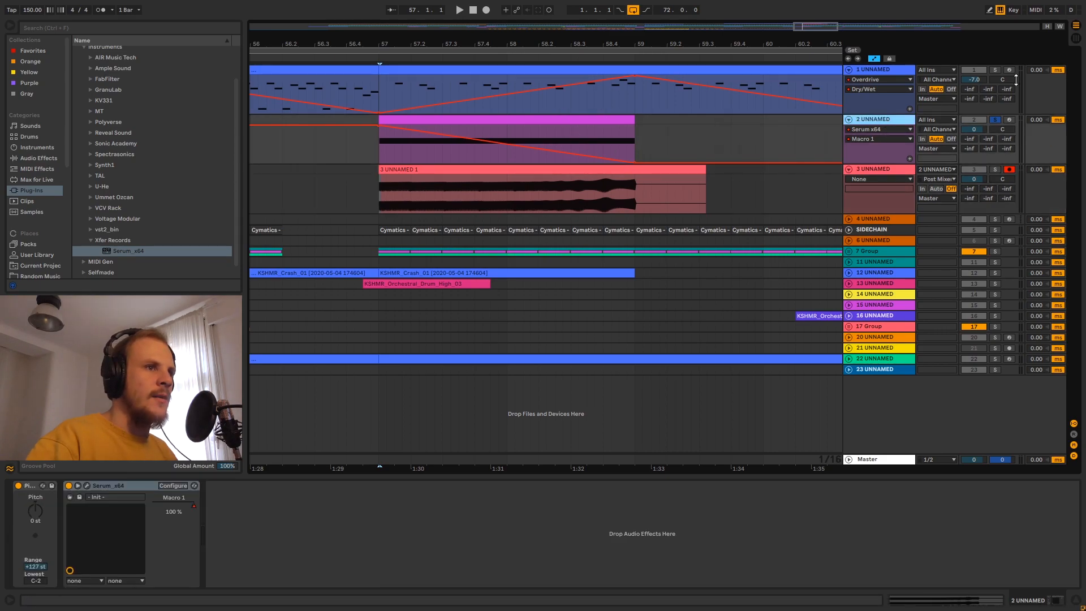
click(994, 71)
click(380, 83)
key(space)
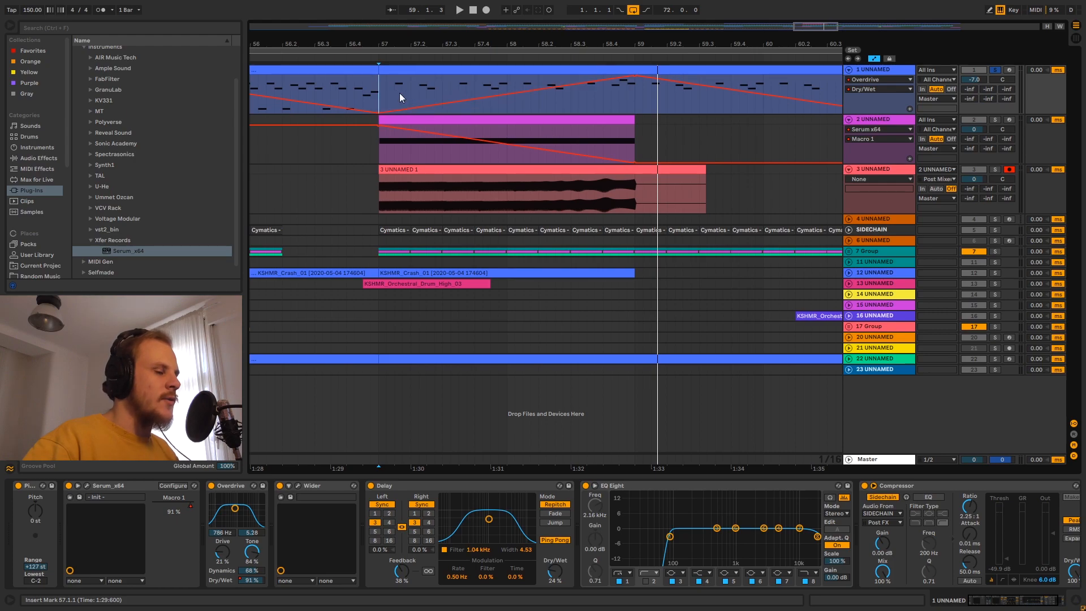
Step: Examine the oscillator and effects settings in track 1's Serum, closing the plug-in window when finished
click(87, 486)
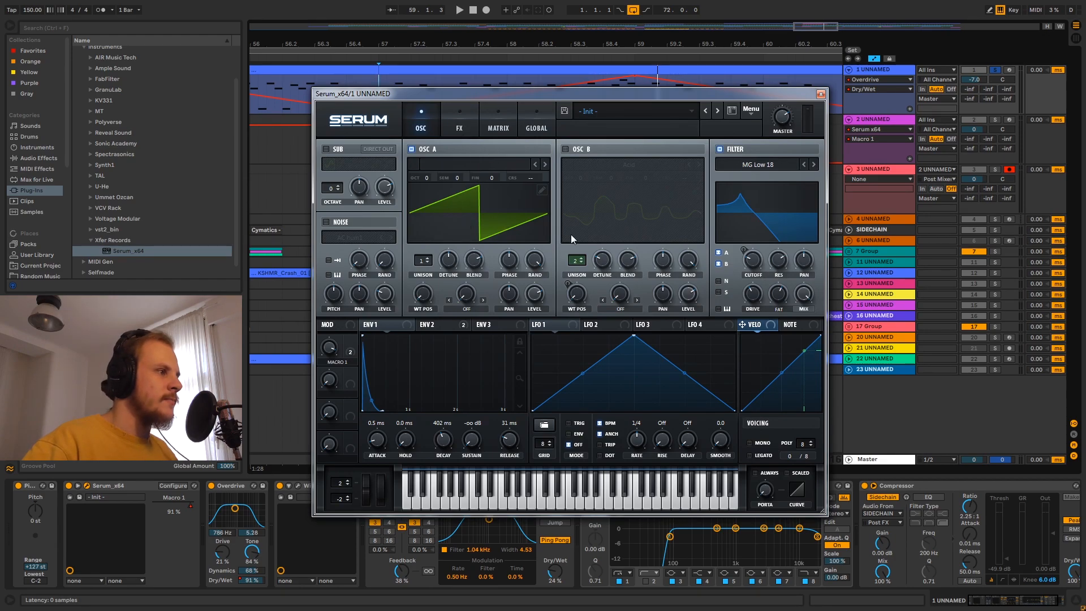
click(460, 123)
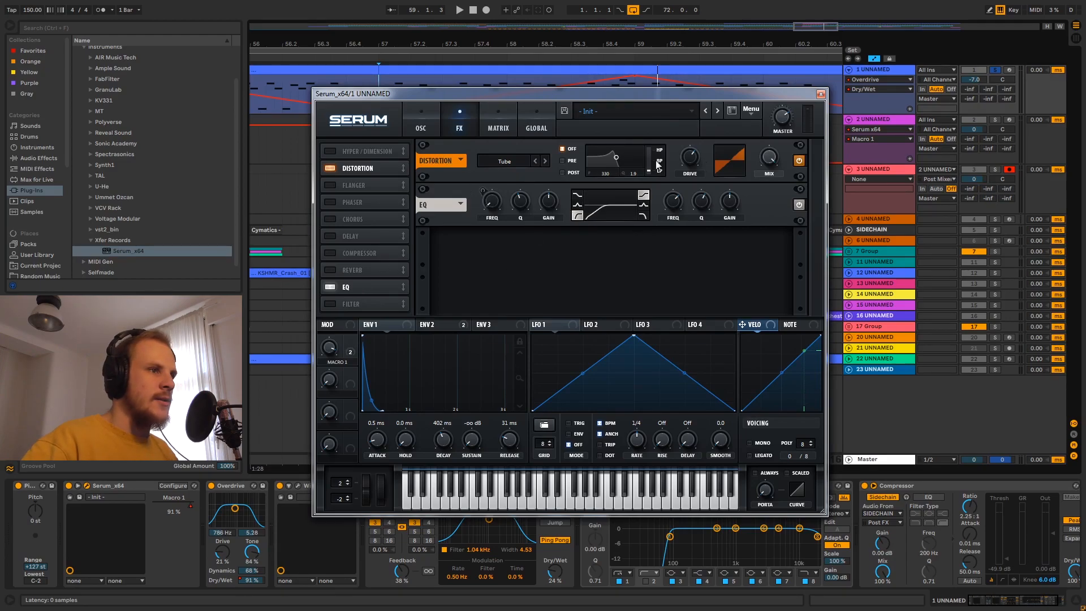
click(821, 94)
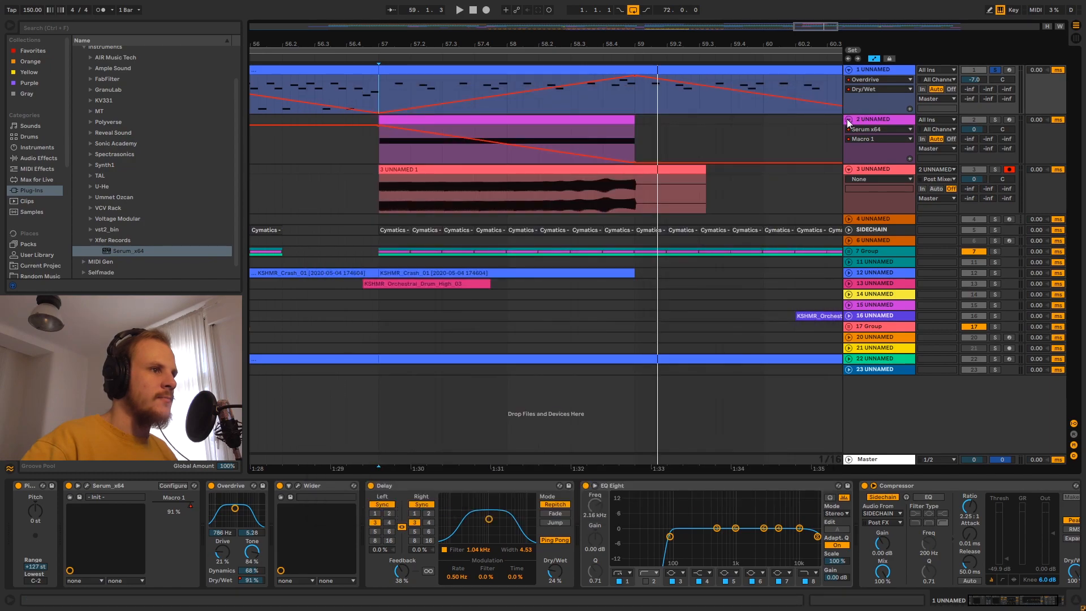
Step: Collapse tracks 2 and 3 and combine them into one group
click(849, 120)
click(849, 130)
click(901, 131)
shift+click(901, 120)
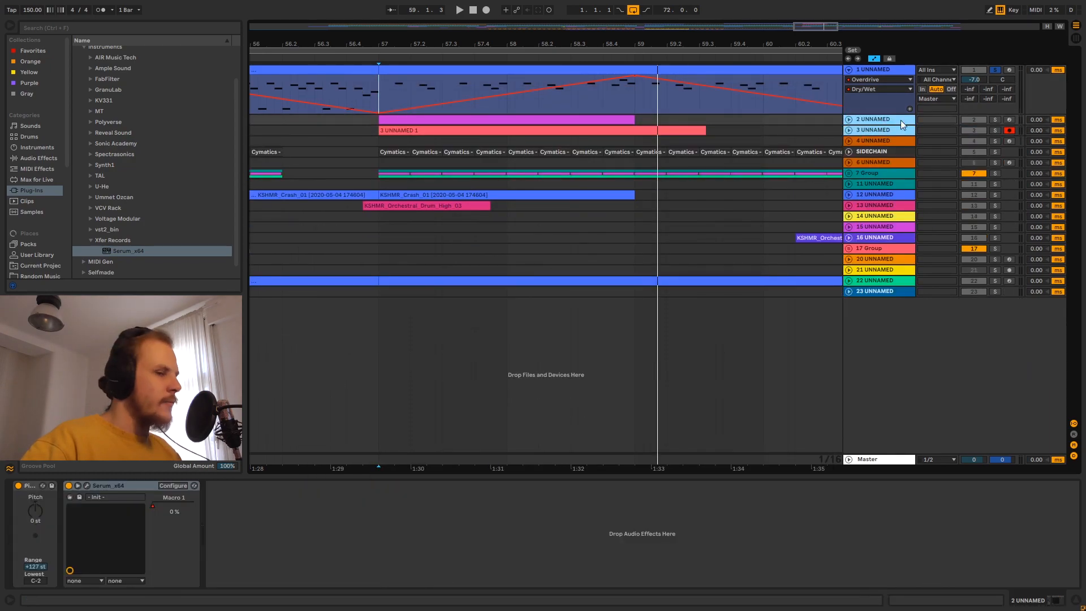
key(ctrl+g)
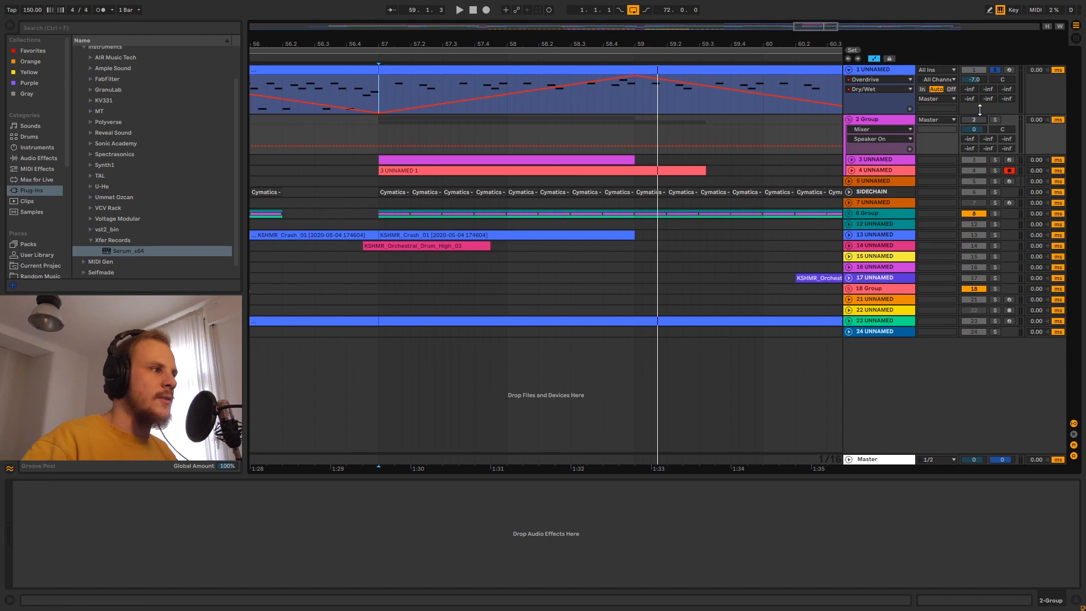
Step: Play the soloed track 1 again from bar 57
drag(430, 45, 578, 48)
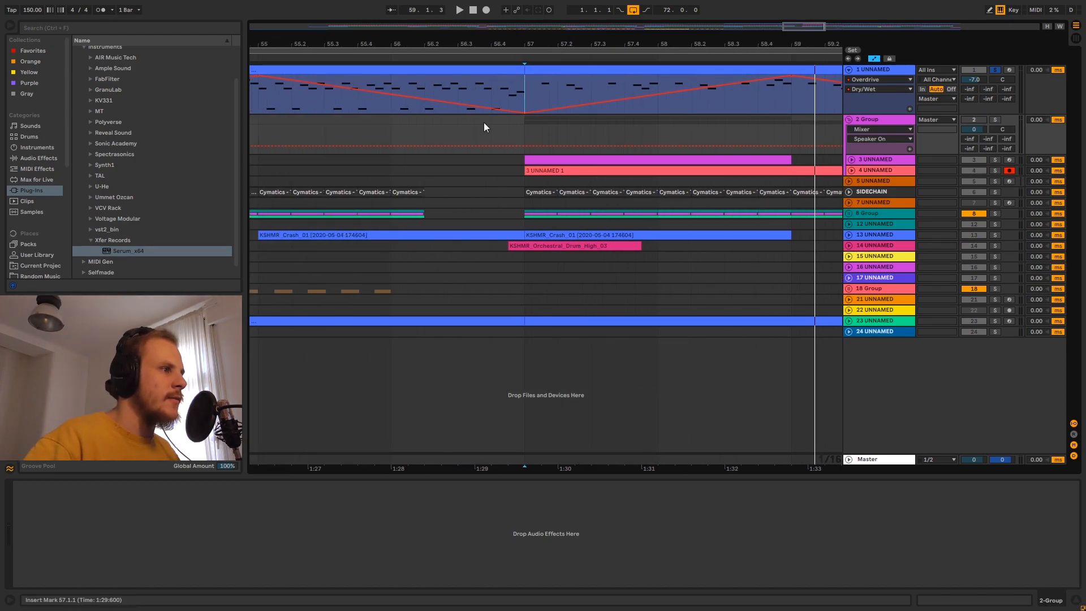
key(space)
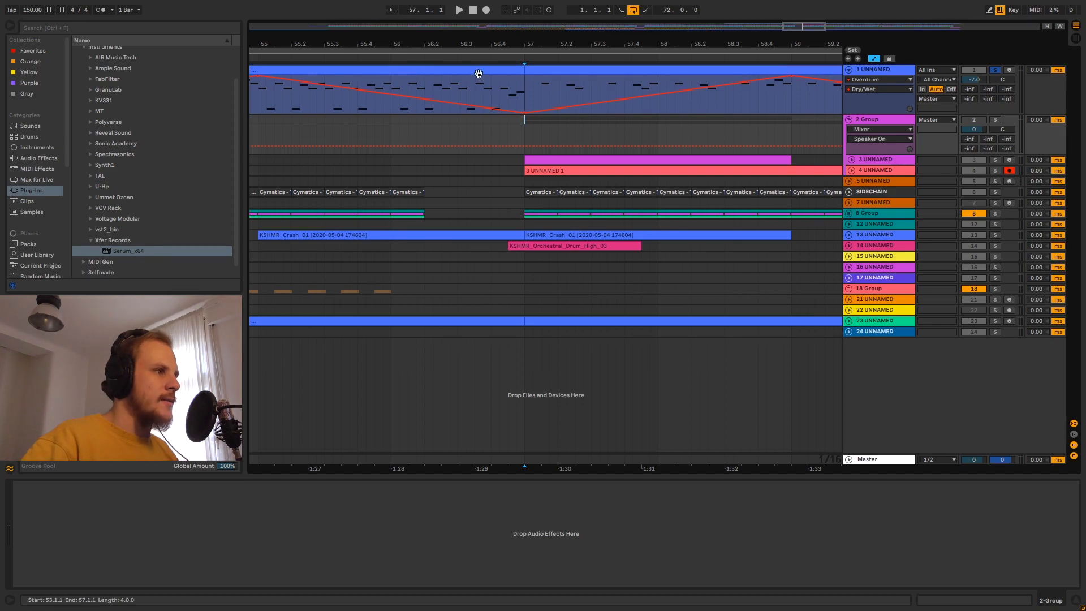
Step: Open the MIDI clip starting at bar 57 on track 1 and examine its bassline notes in the piano roll
double_click(577, 70)
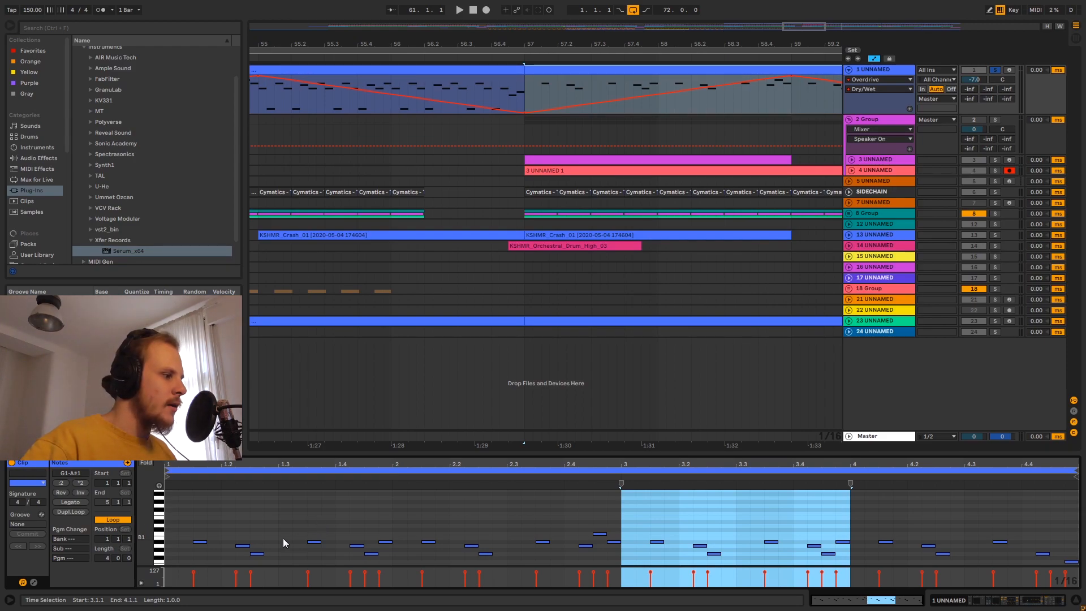
scroll(287, 526, down, 1)
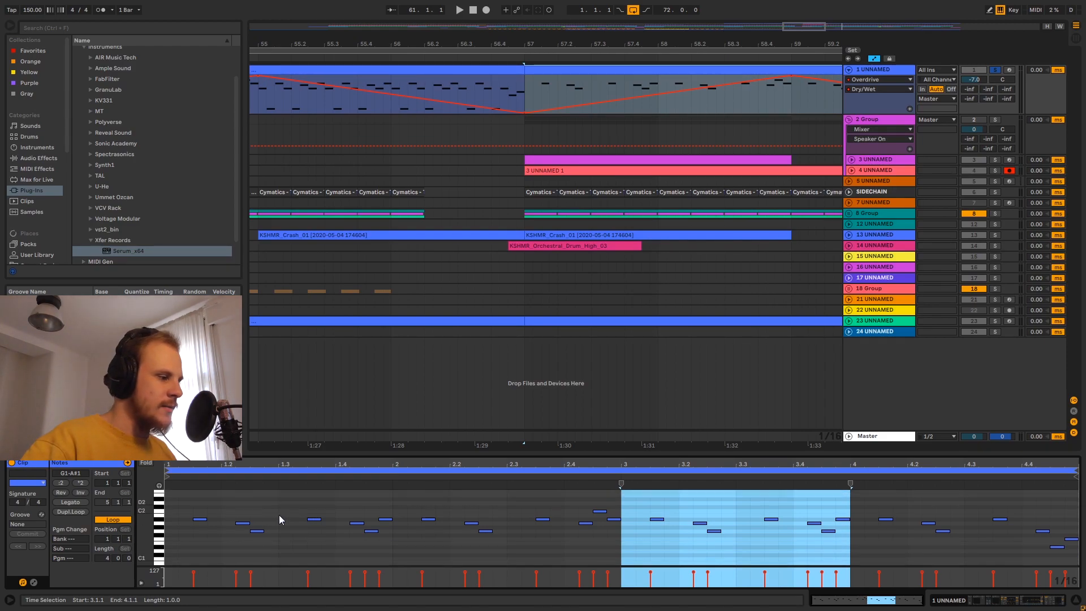
click(199, 532)
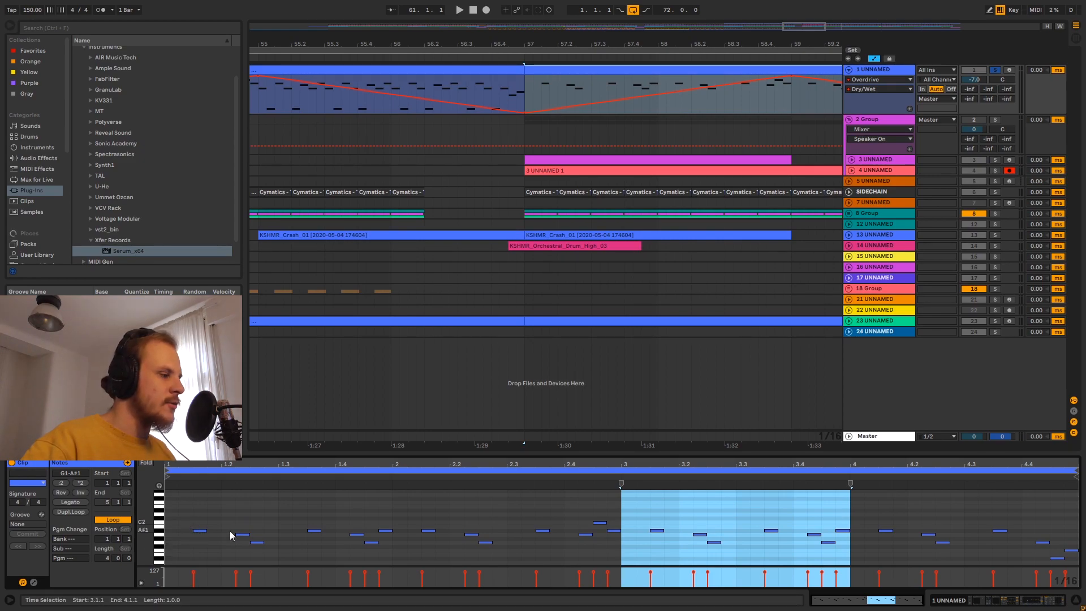
scroll(277, 518, down, 4)
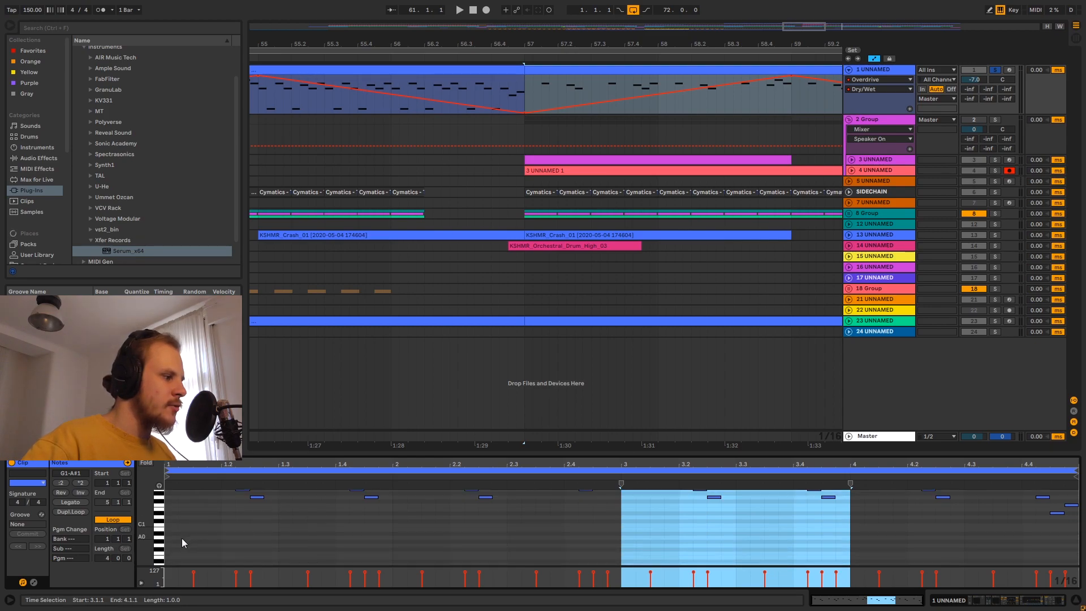
Step: Add sixteenth notes on C1, C0 and F0 at the very start of the clip
double_click(169, 525)
scroll(170, 526, down, 3)
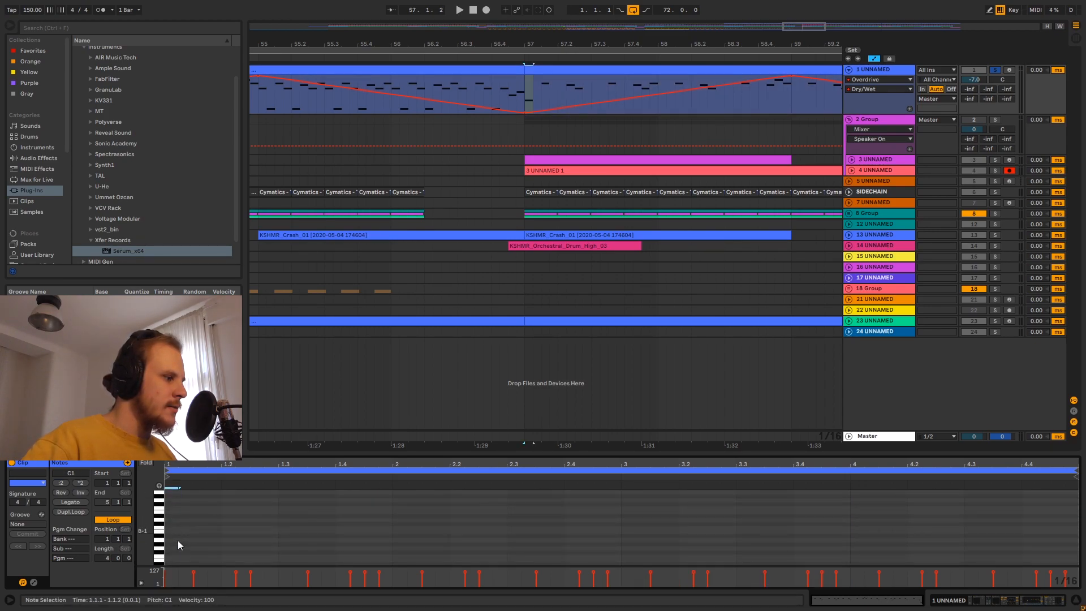
double_click(171, 527)
scroll(171, 527, up, 2)
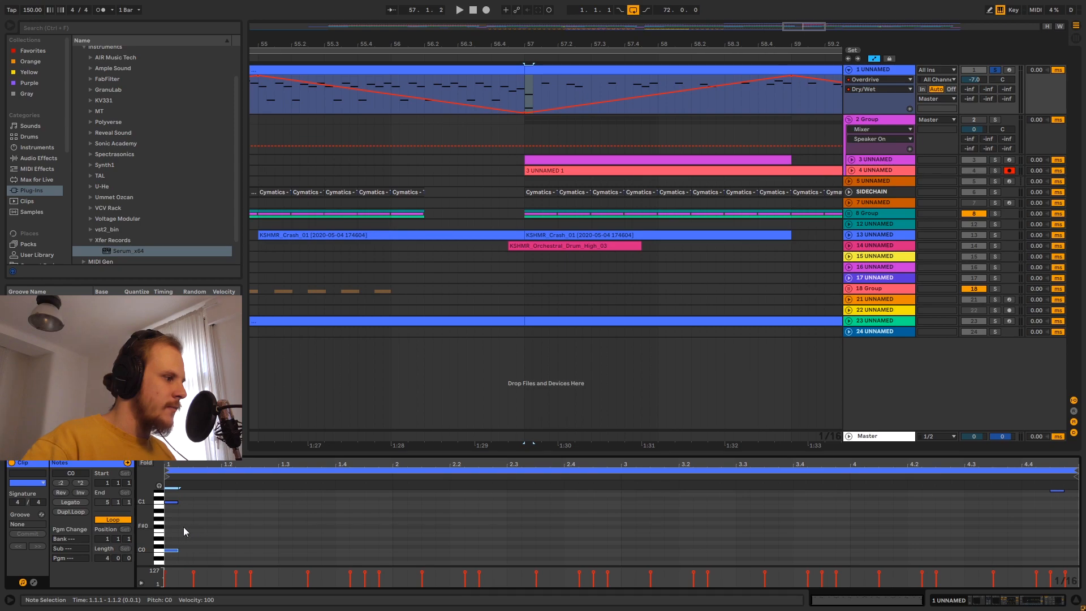
double_click(169, 531)
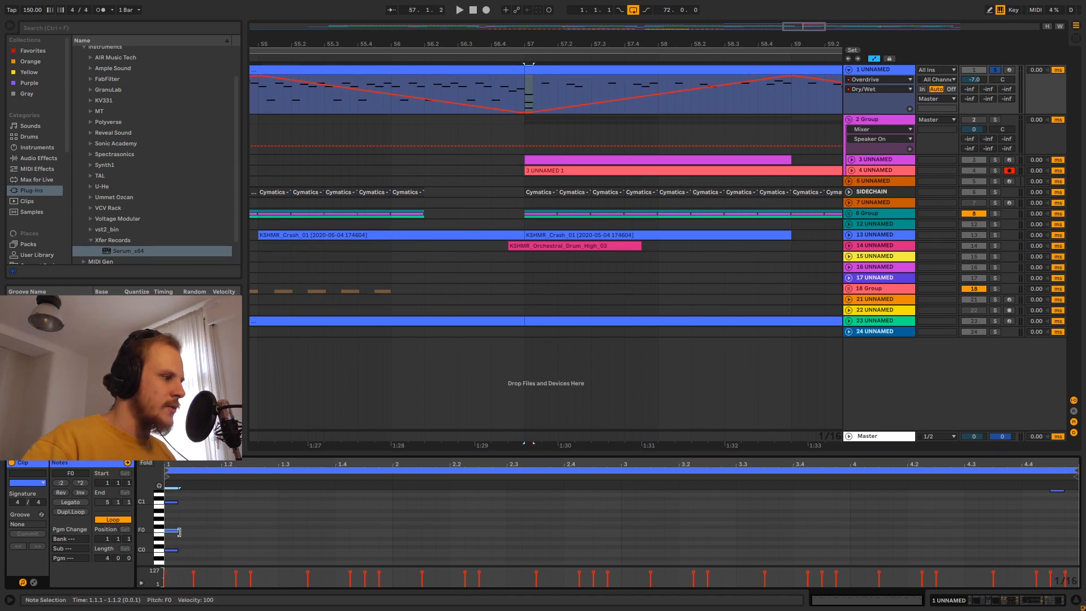
Step: Delete the added C1, C0 and F0 notes from the start of the clip
drag(179, 532, 279, 538)
key(Delete)
drag(184, 498, 175, 565)
key(Delete)
scroll(191, 544, up, 4)
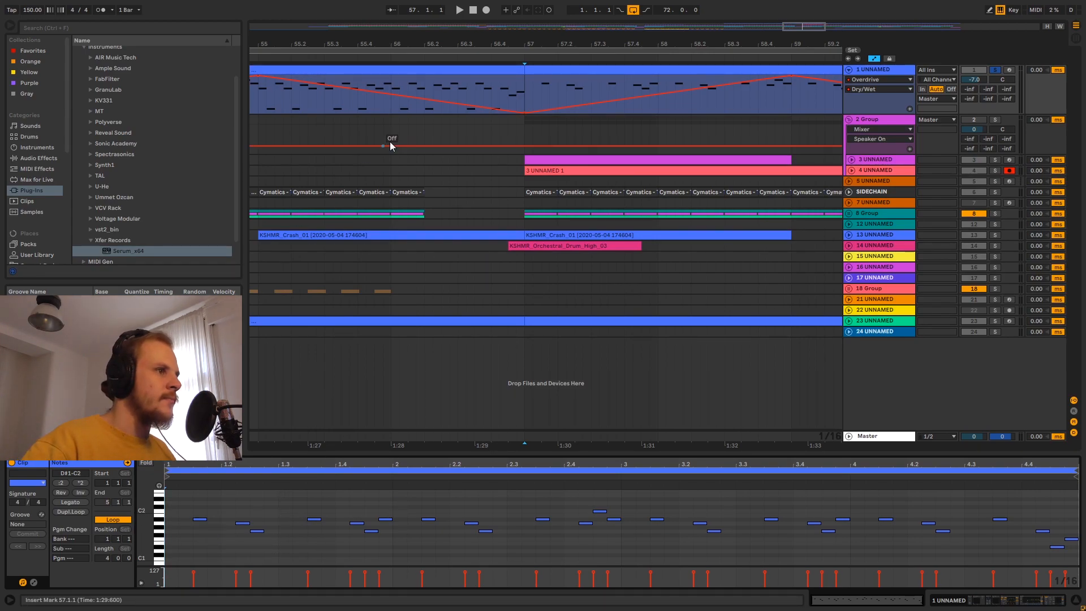
Step: Open track 1's Serum, set its filter type to MG Low 6, and play from bar 57
drag(404, 41, 549, 28)
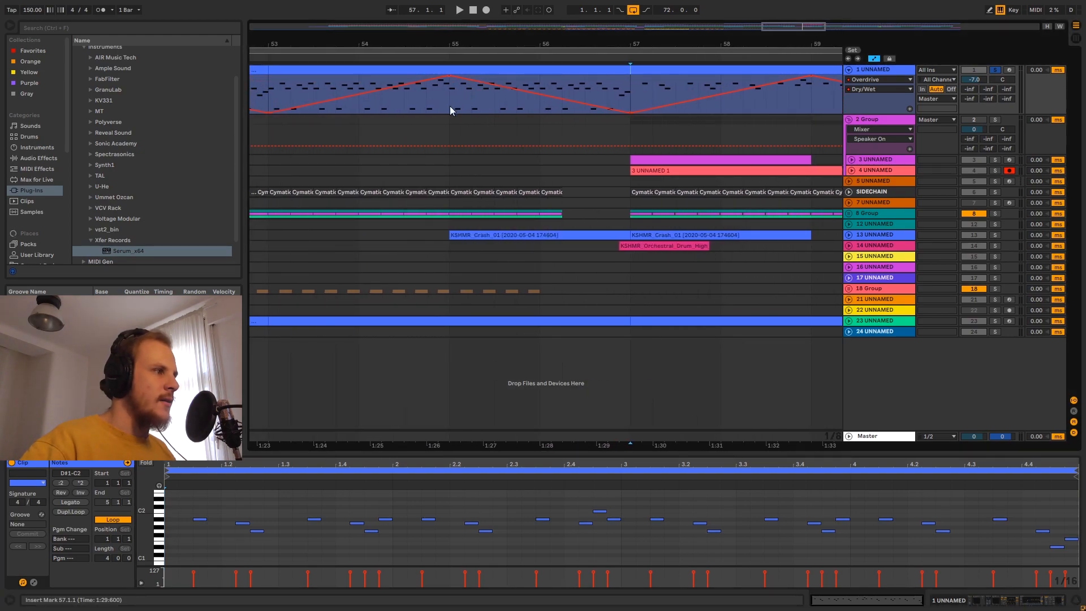
click(896, 70)
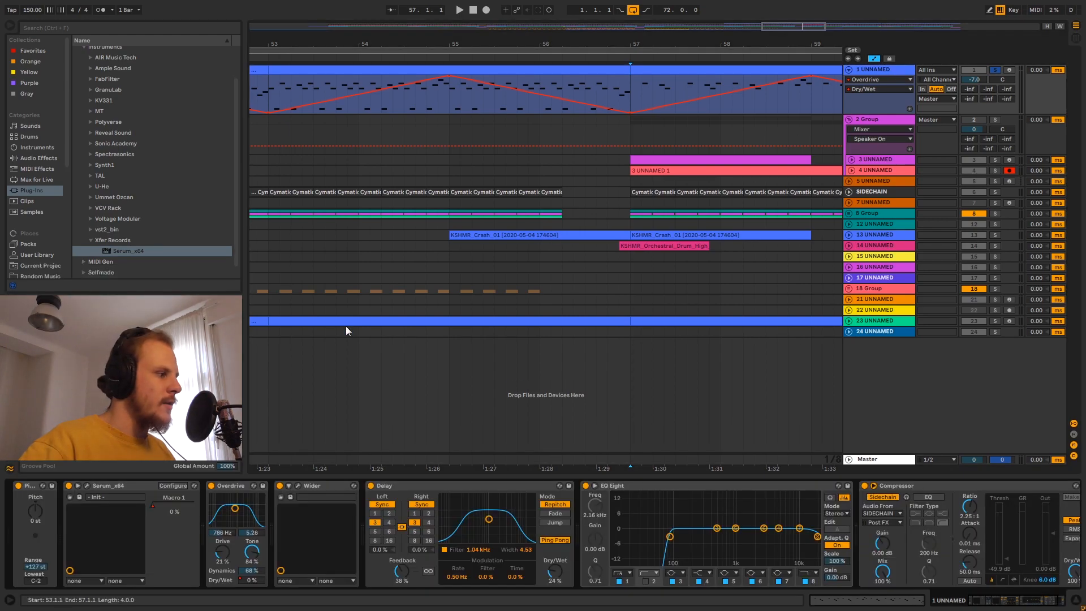
click(85, 484)
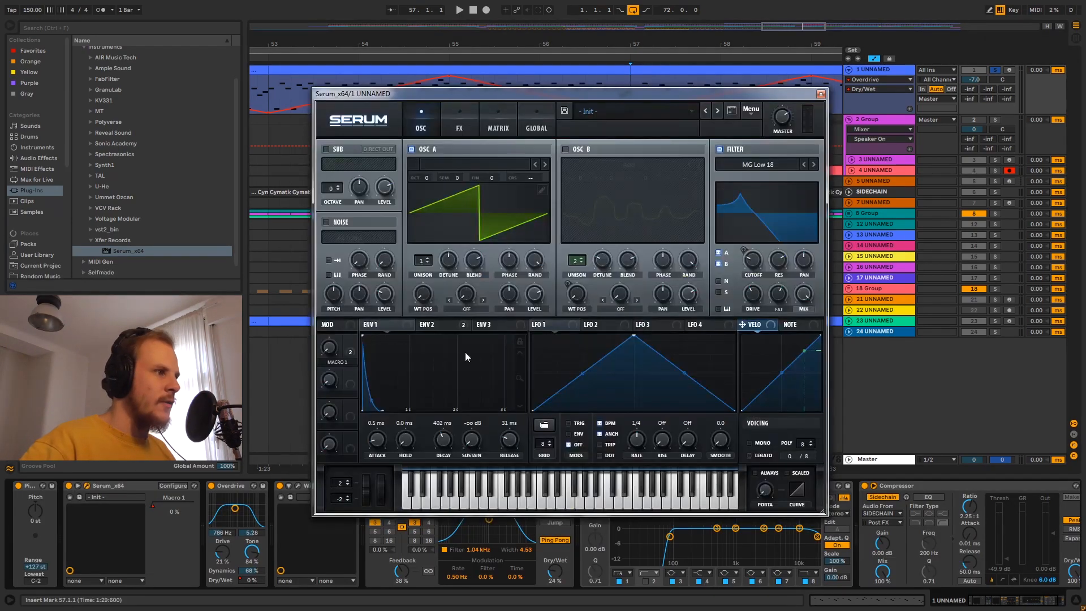
click(804, 164)
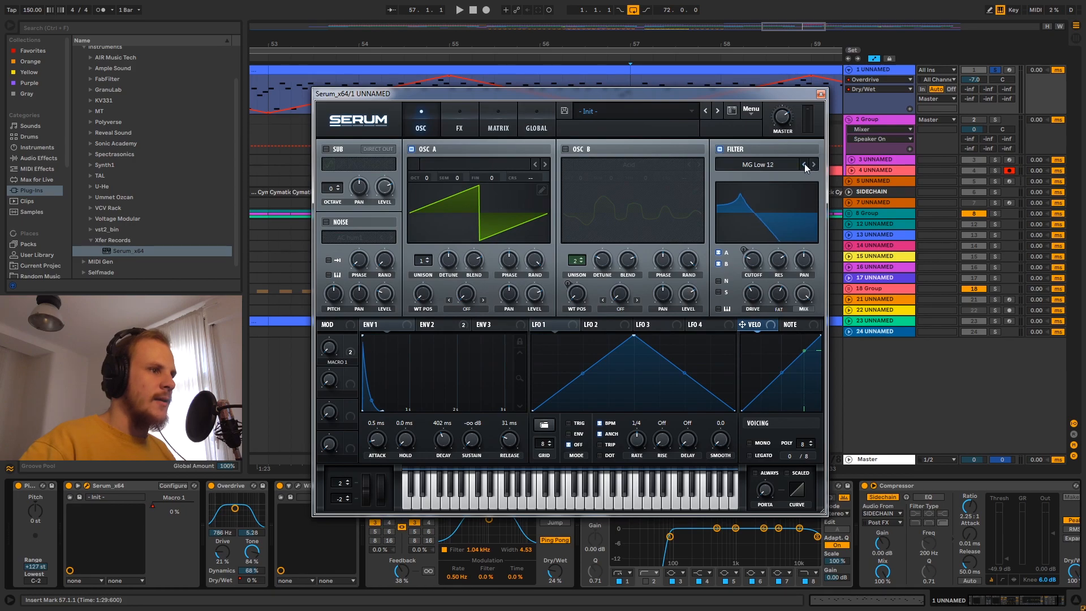
click(803, 164)
drag(620, 94, 620, 112)
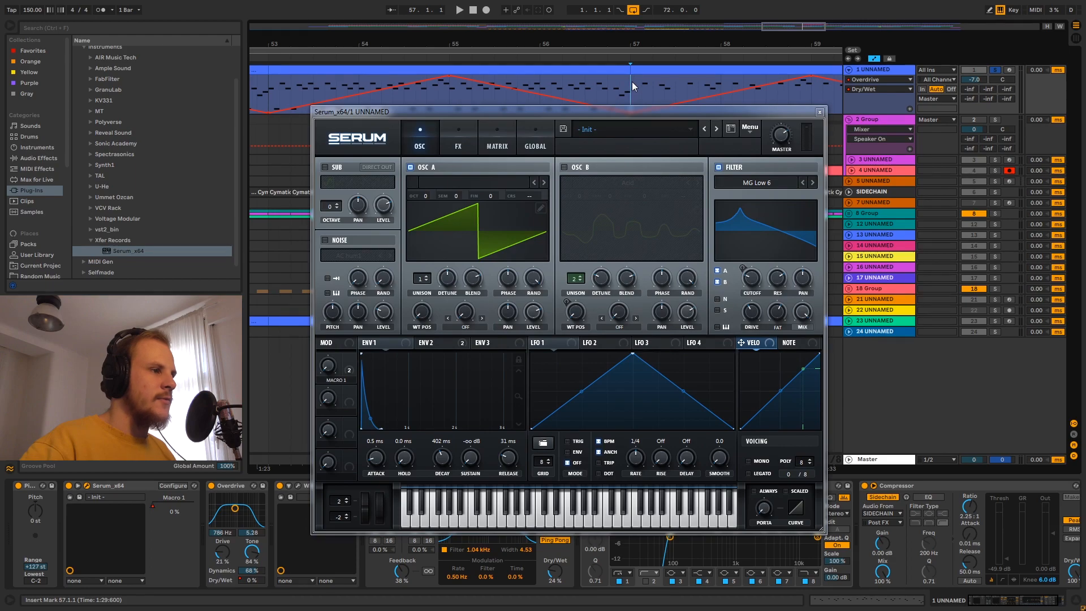
key(space)
Step: Switch Serum's filter type to MG Low 24 for a steeper slope
click(813, 182)
click(813, 182)
click(813, 182)
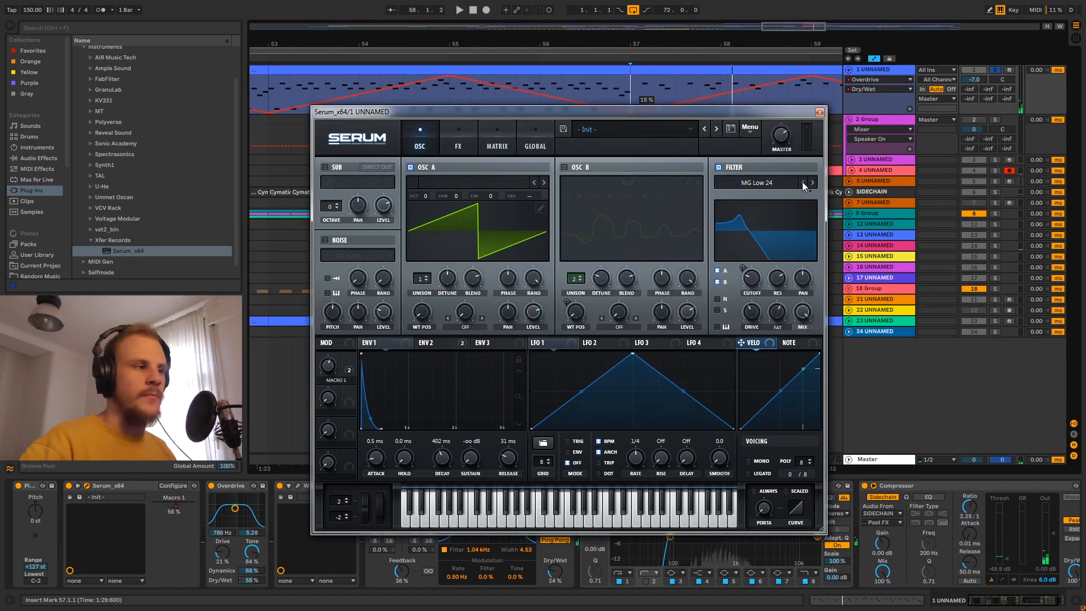
Step: Return Serum's filter type to MG Low 6 and play the track from bar 57 to hear it
click(802, 182)
click(802, 182)
click(802, 182)
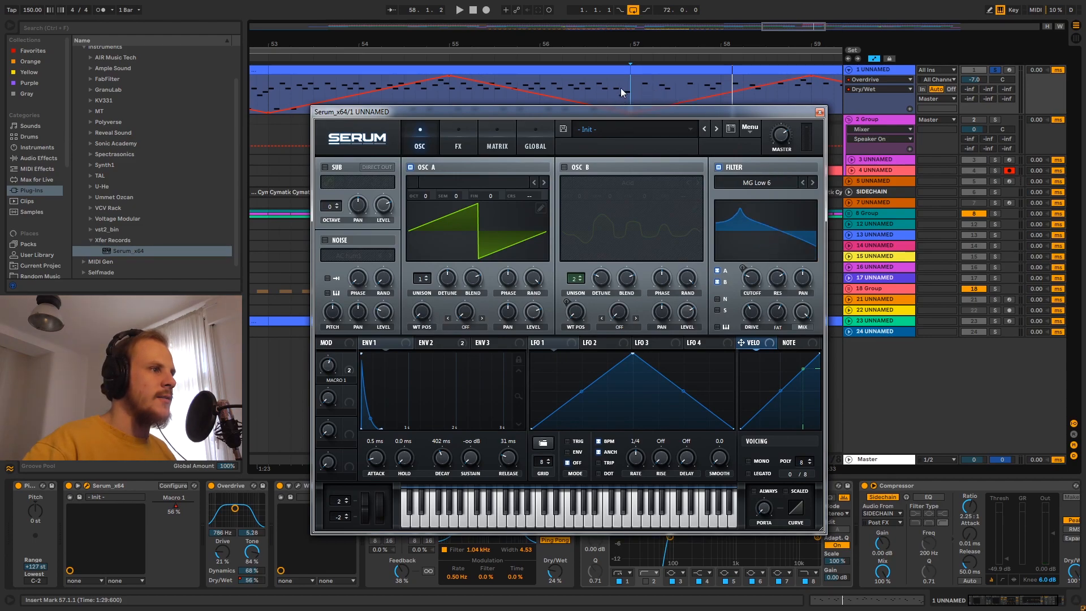
key(space)
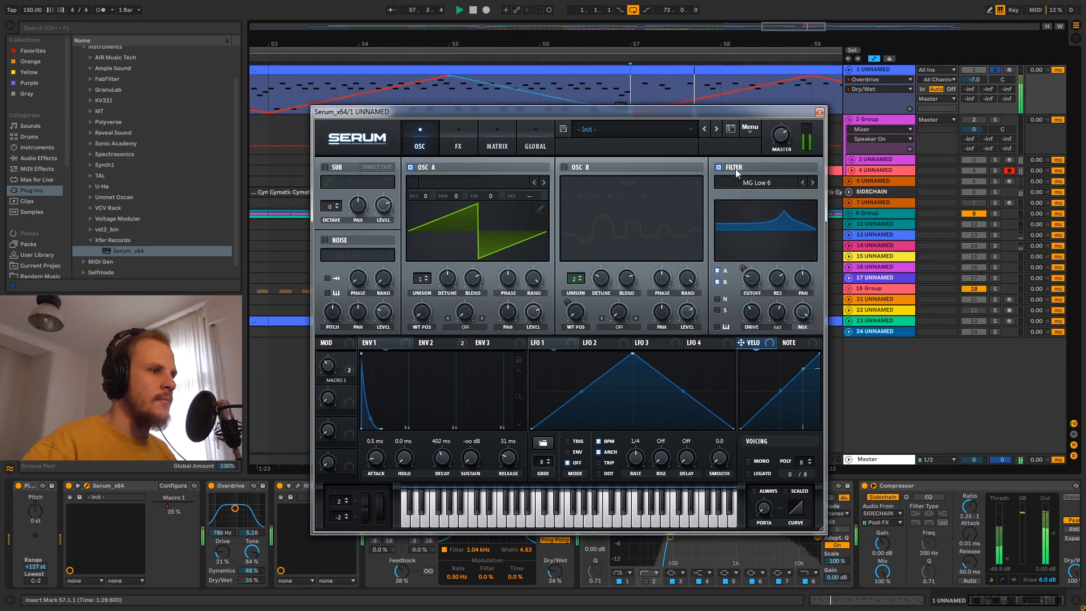
key(space)
Step: Set the filter type in track 1's Serum to MG Low 24
click(813, 182)
click(814, 182)
click(813, 182)
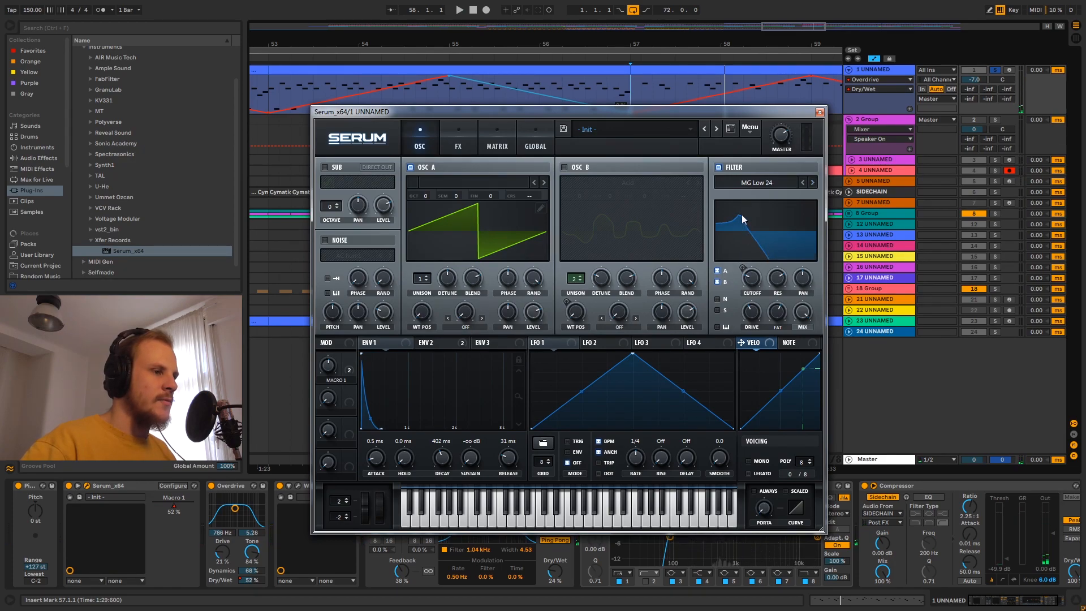
Step: Raise the Serum filter's resonance while auditioning track 1 from bar 57, and close the plug-in window
mouse_move(777, 281)
mouse_down()
mouse_move(783, 255)
mouse_move(777, 348)
mouse_move(791, 267)
mouse_up()
key(space)
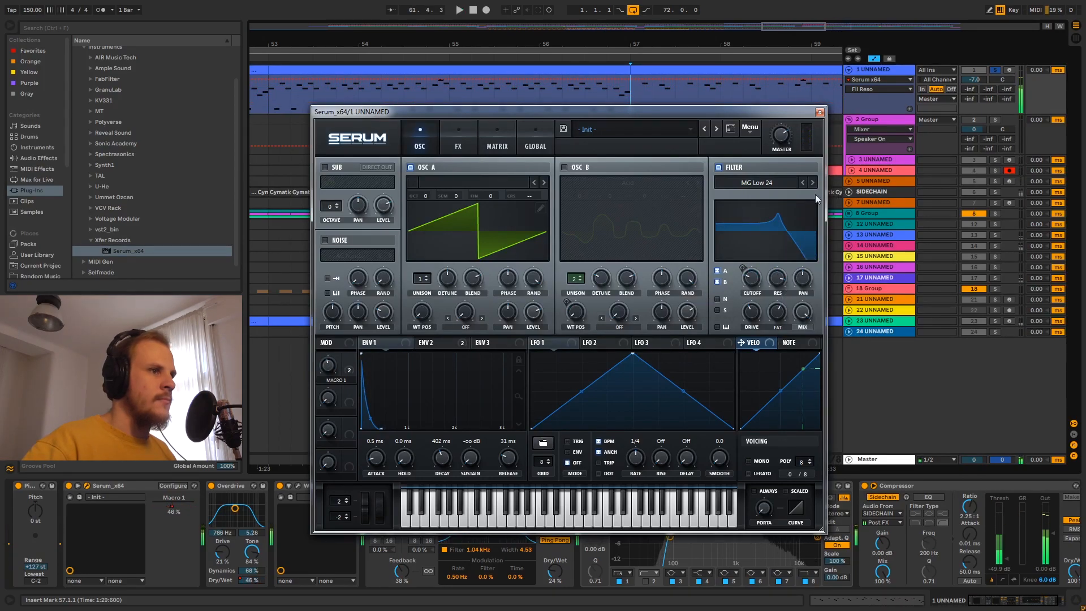
click(820, 112)
click(878, 70)
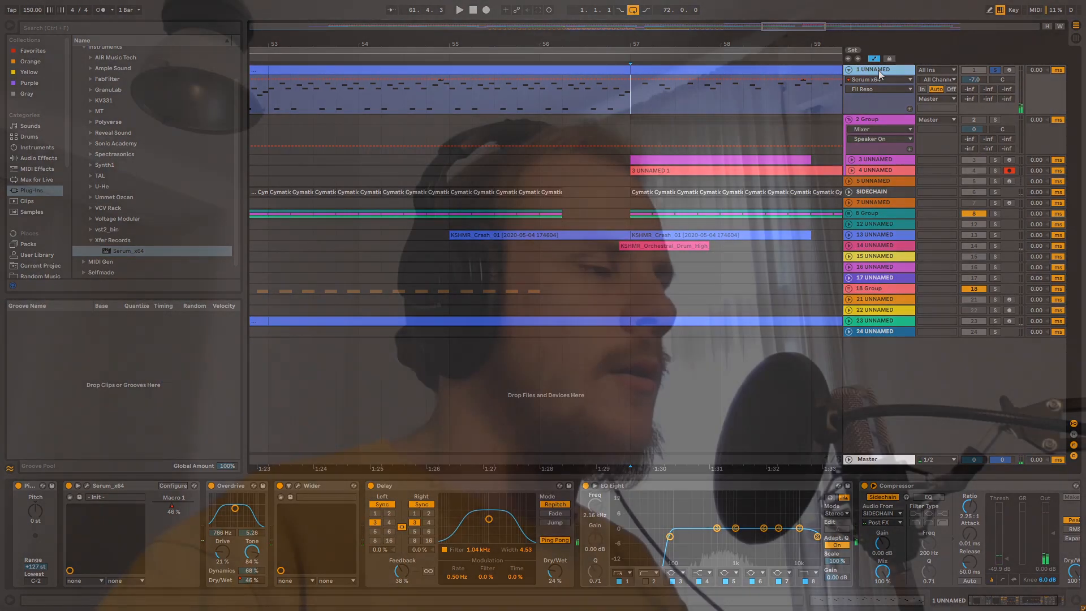